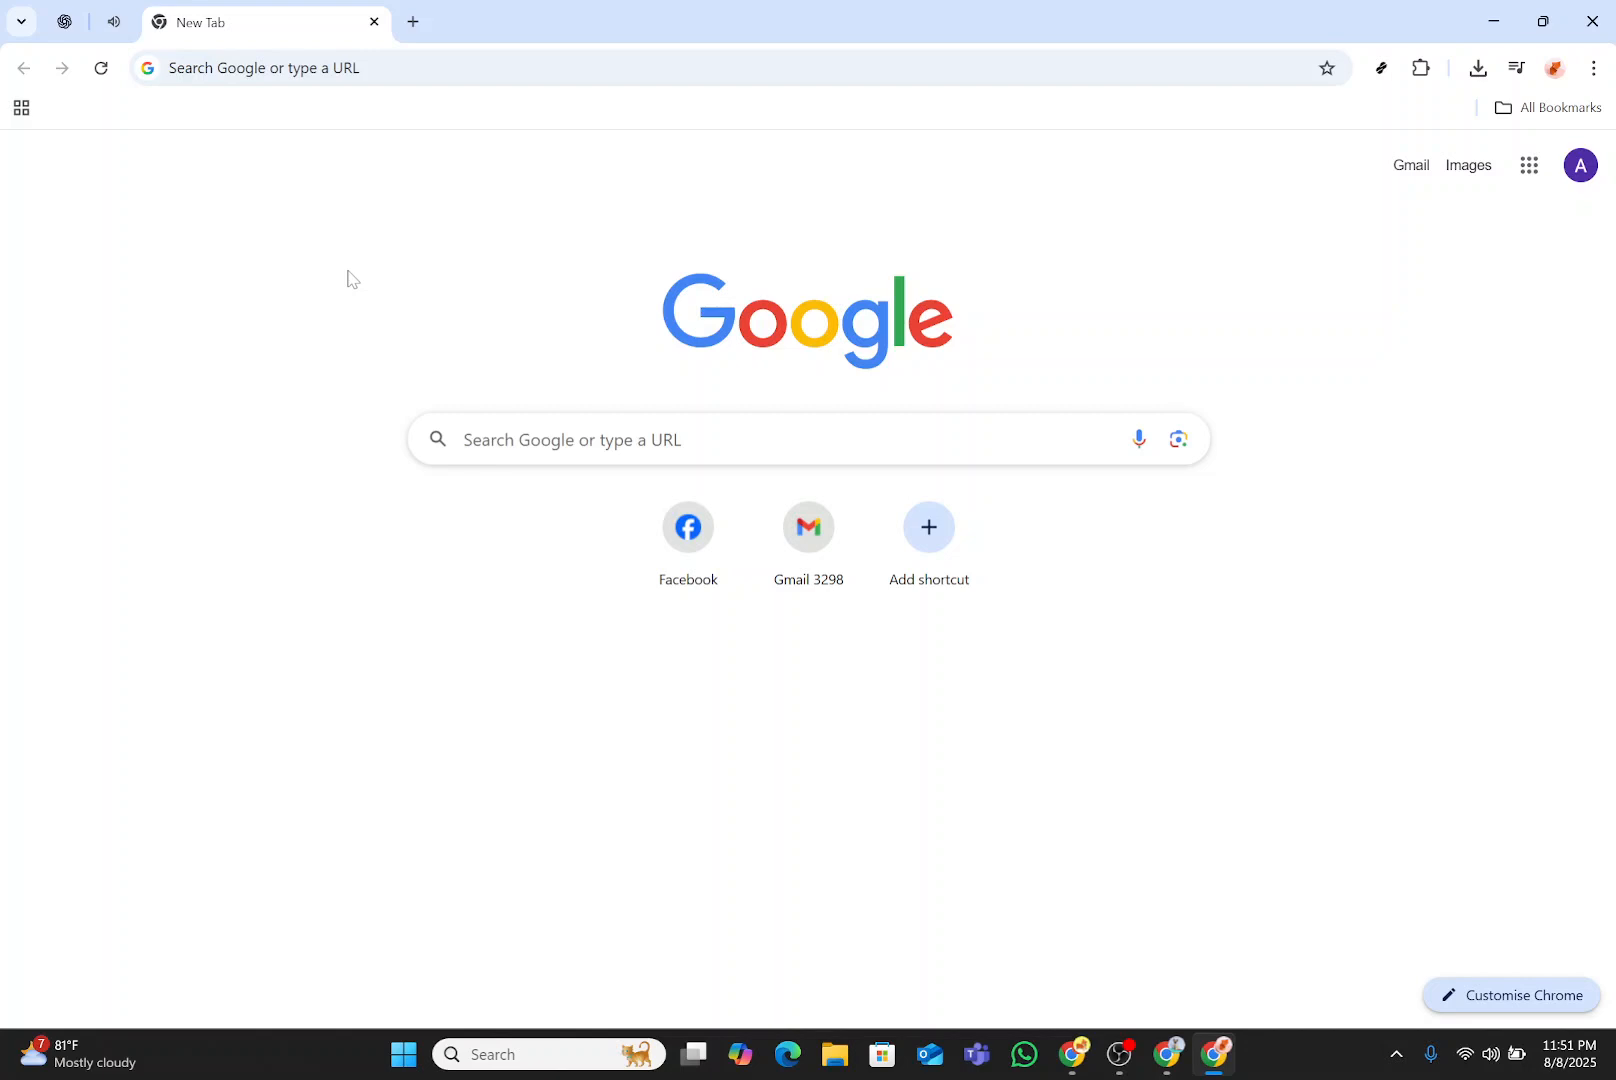
# Step: Look up the suggested search "wix.com login" and open the dashboard of My Site 60 in the Wix account
pyautogui.click(700, 439)
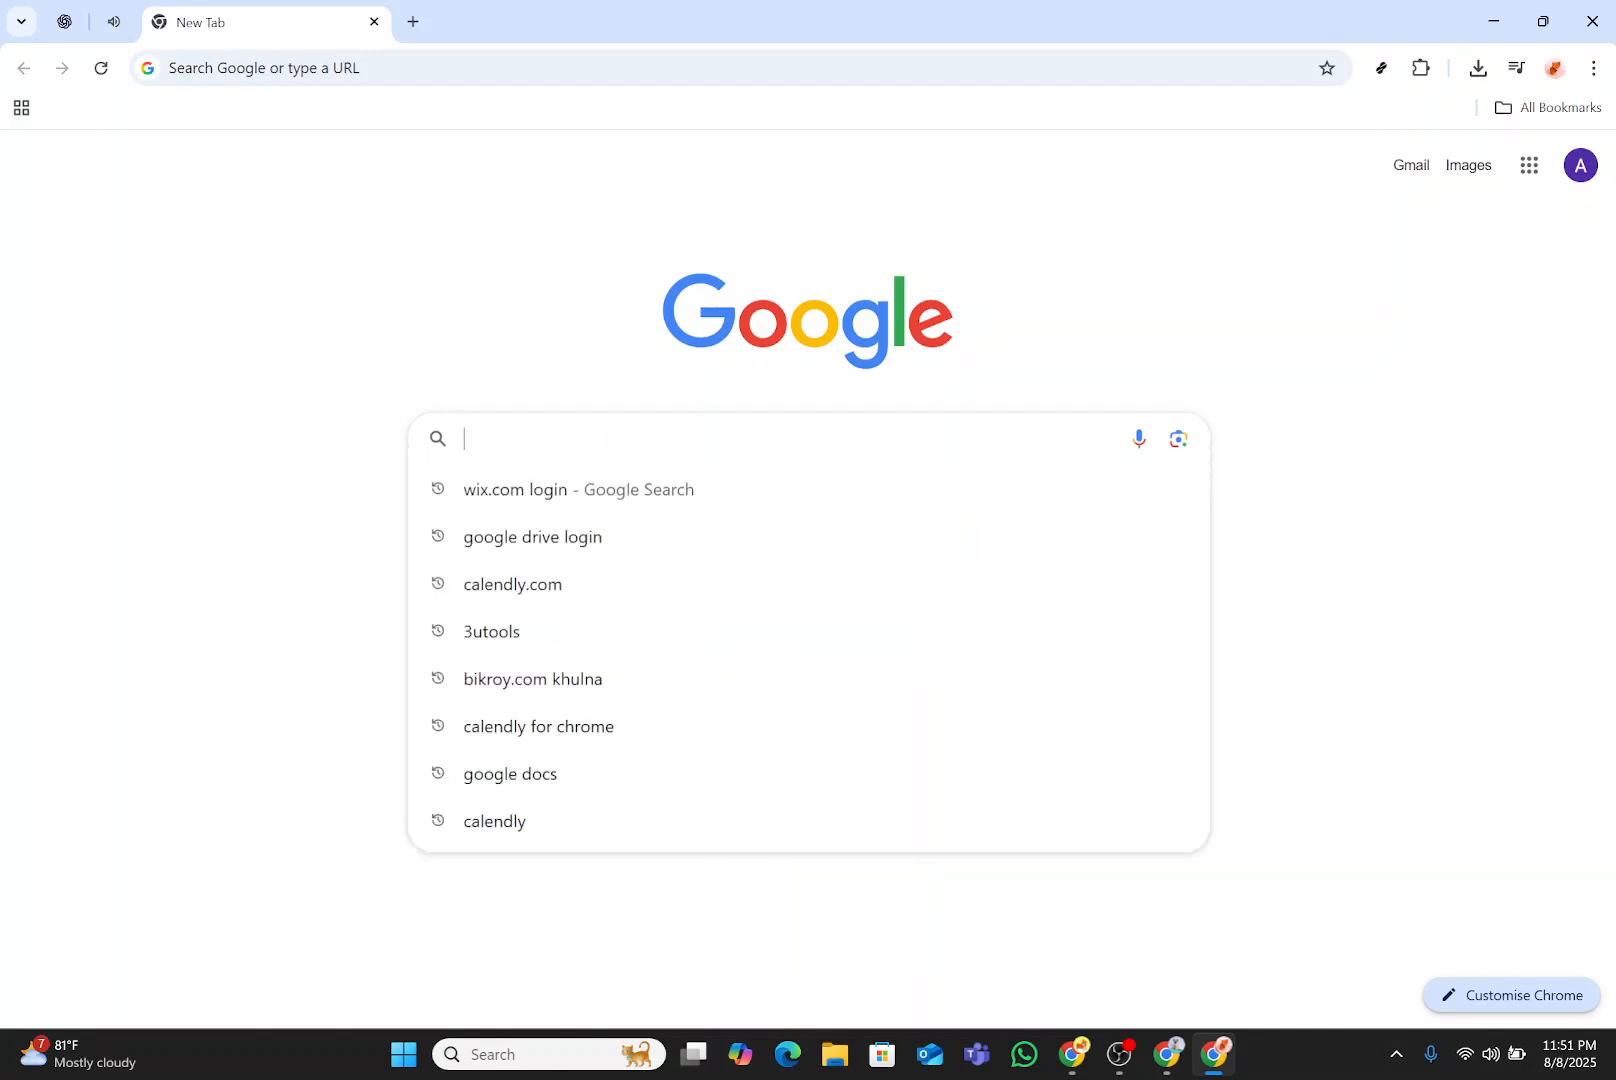
pyautogui.click(494, 512)
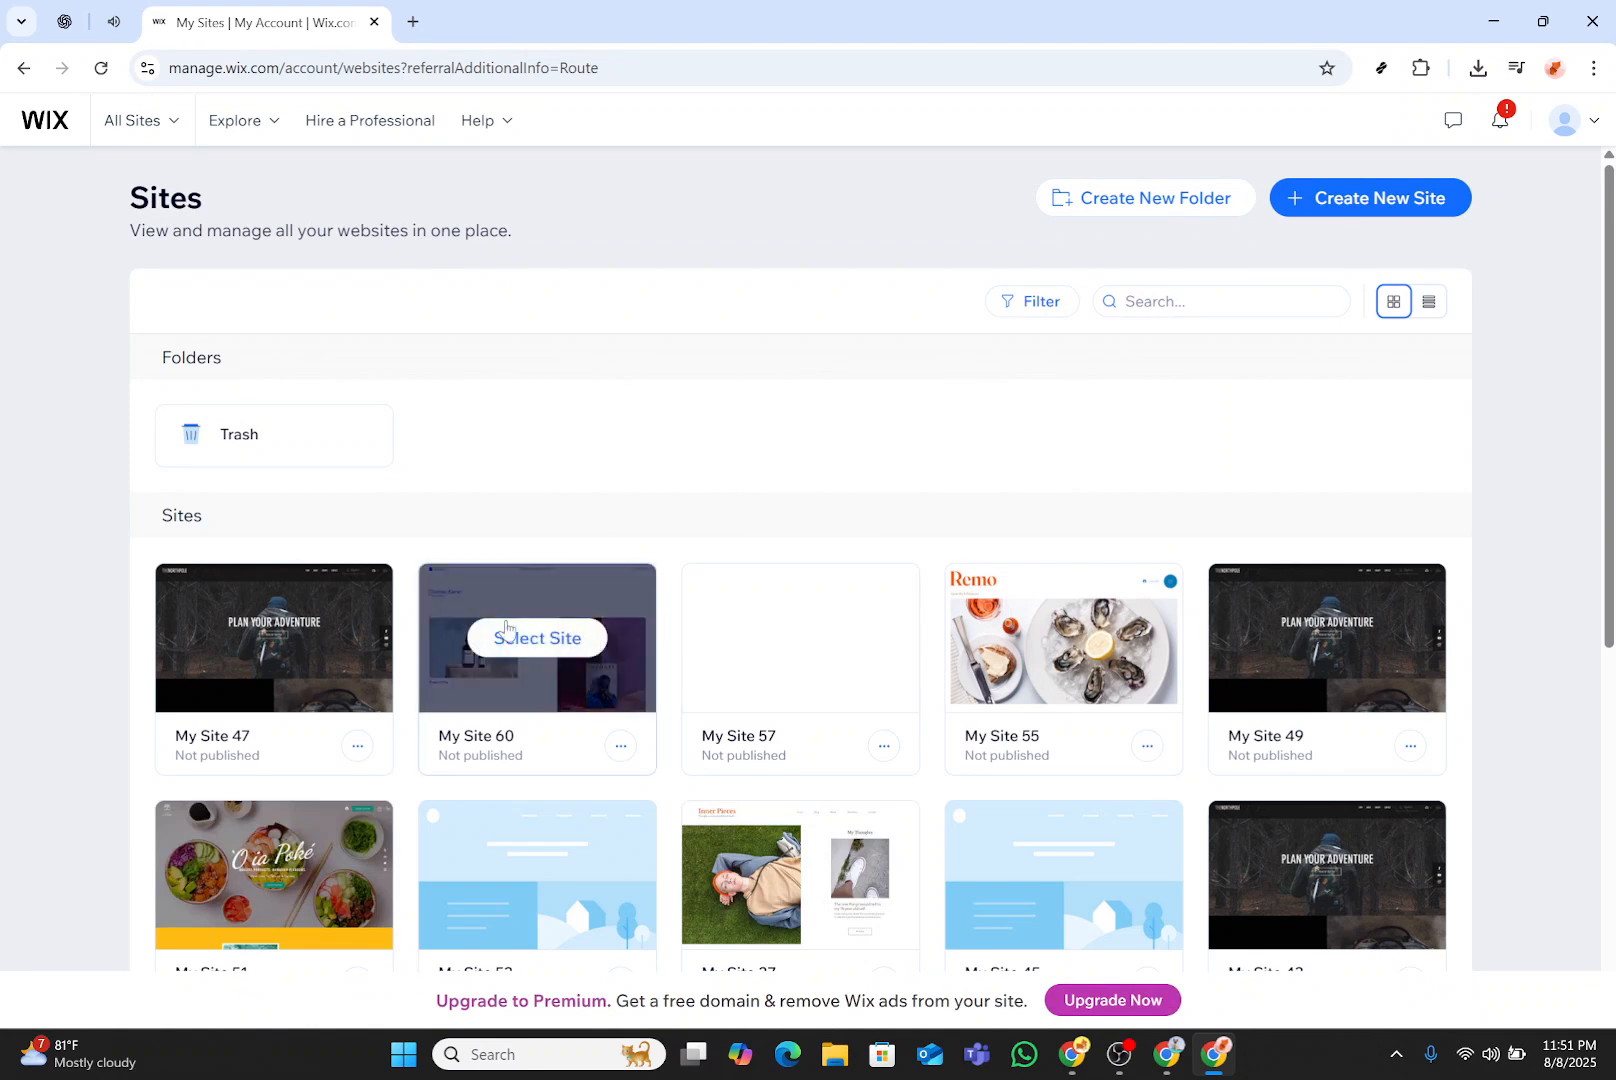
pyautogui.click(520, 645)
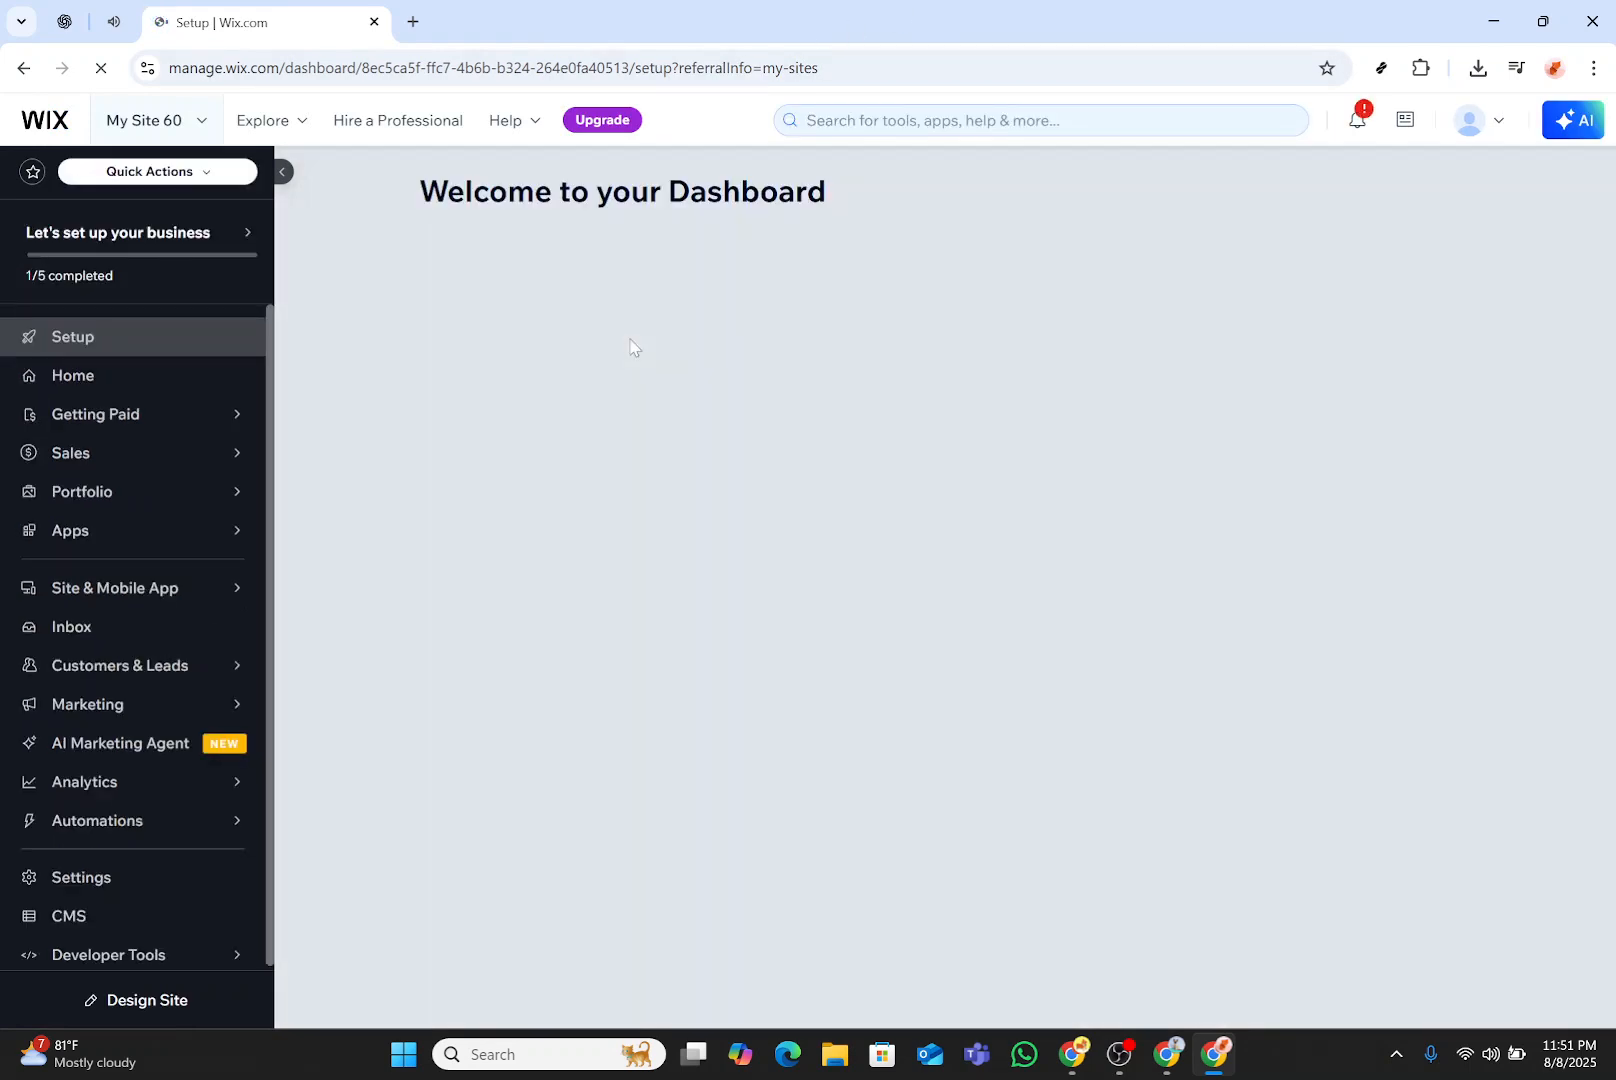
# Step: In the site's Accept payments settings, change the business location to United States
pyautogui.click(63, 879)
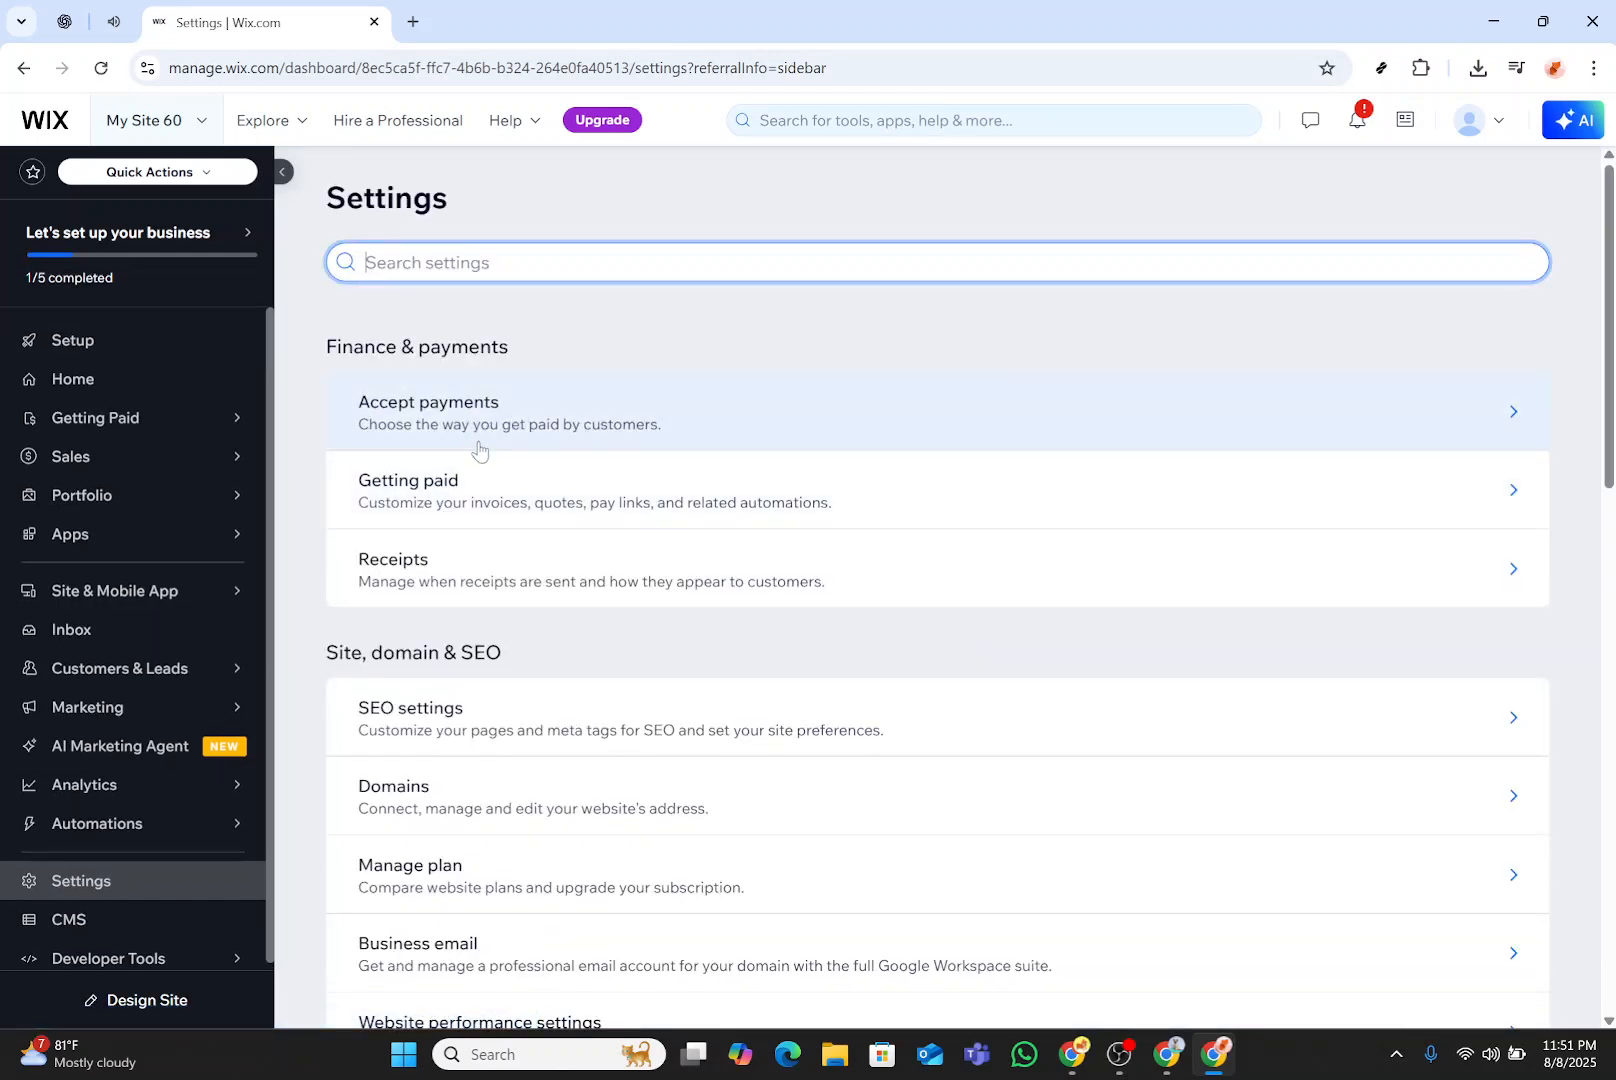
pyautogui.click(498, 424)
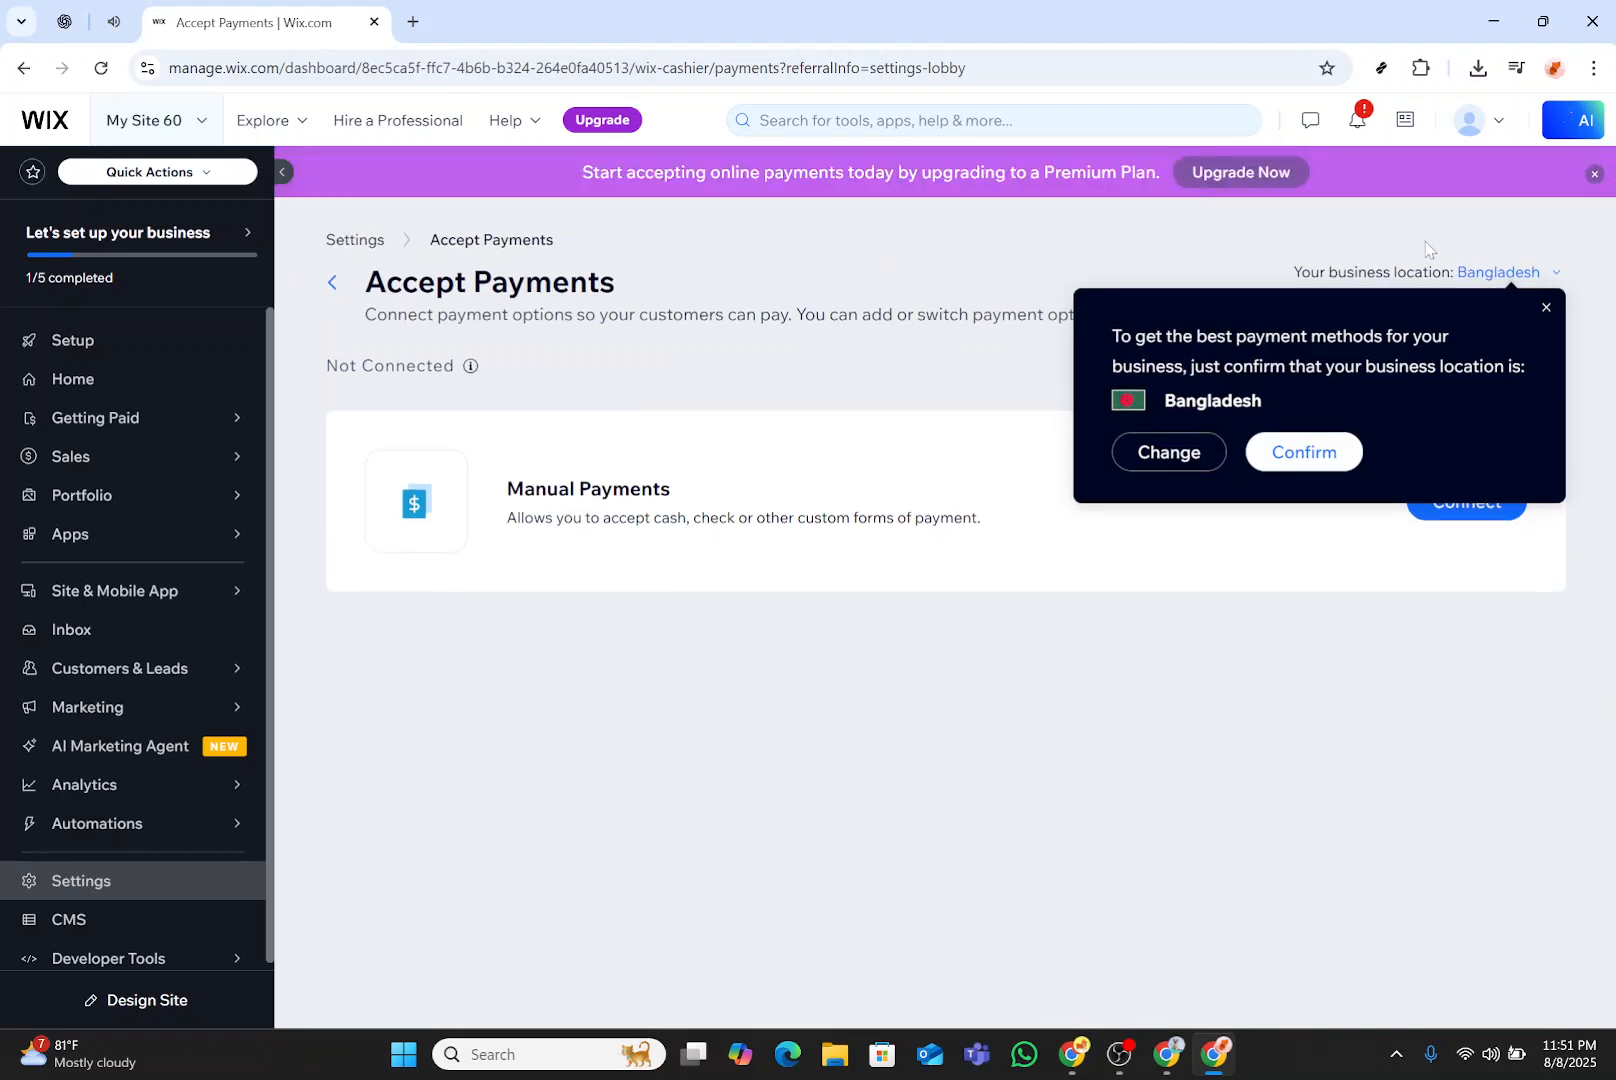
pyautogui.click(1517, 273)
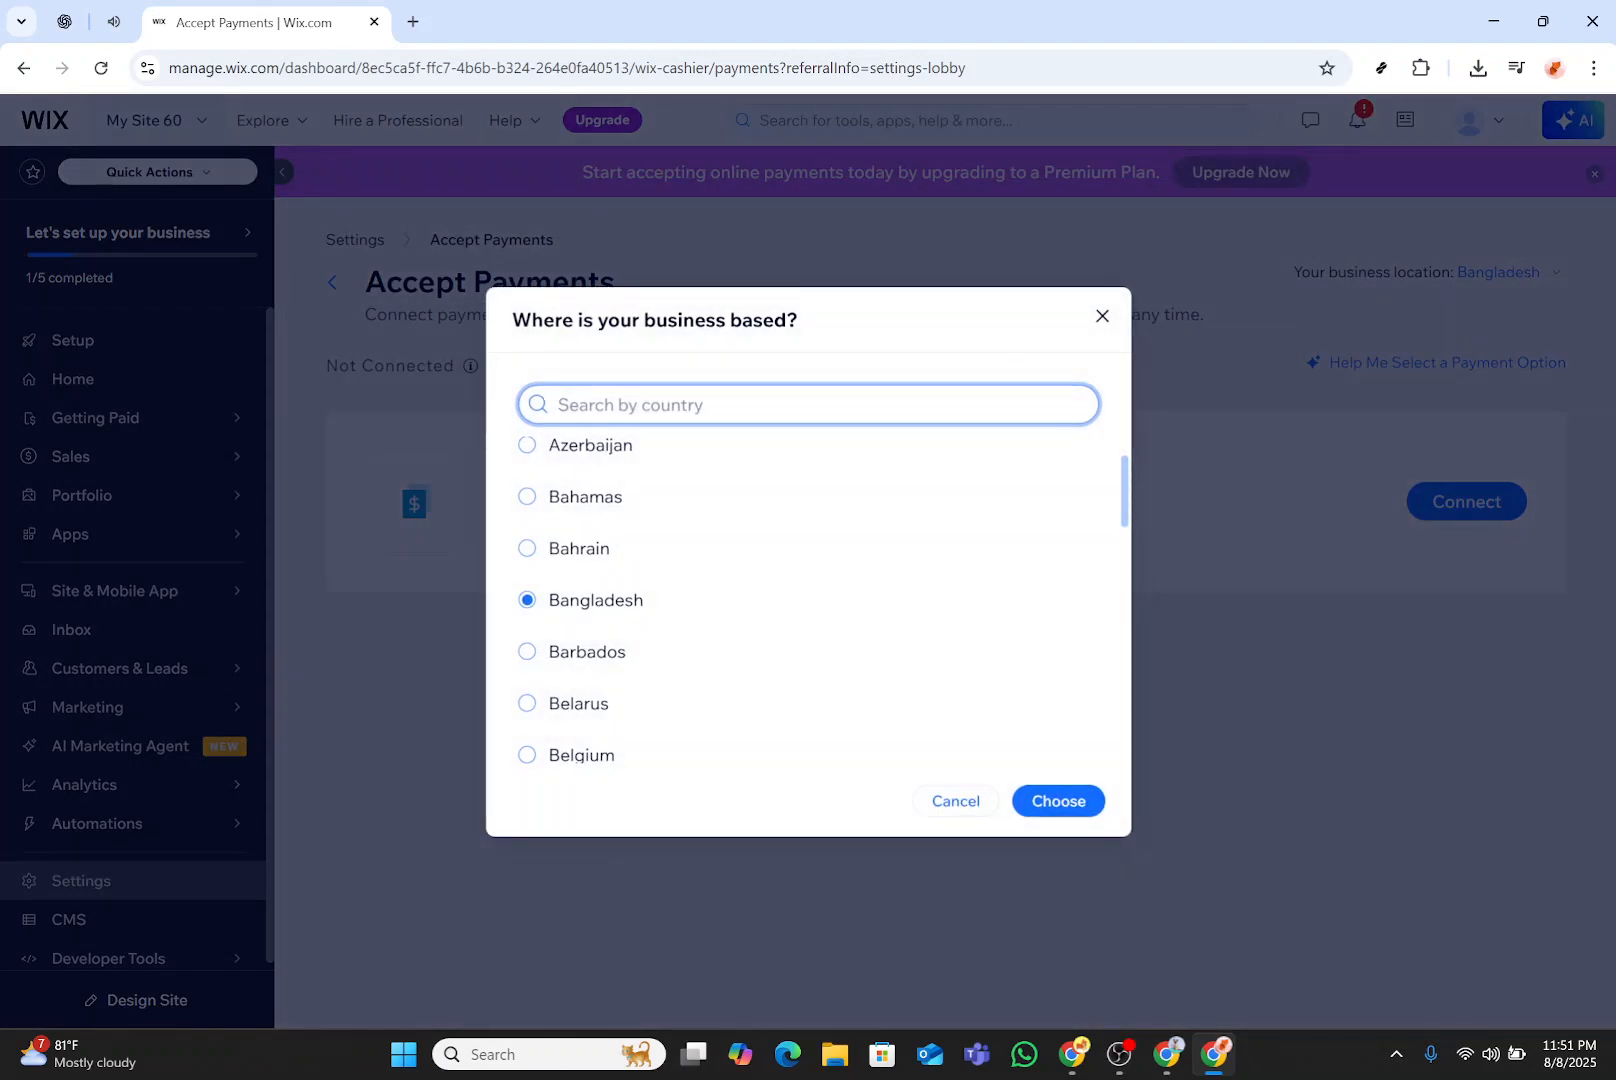
pyautogui.write('uni')
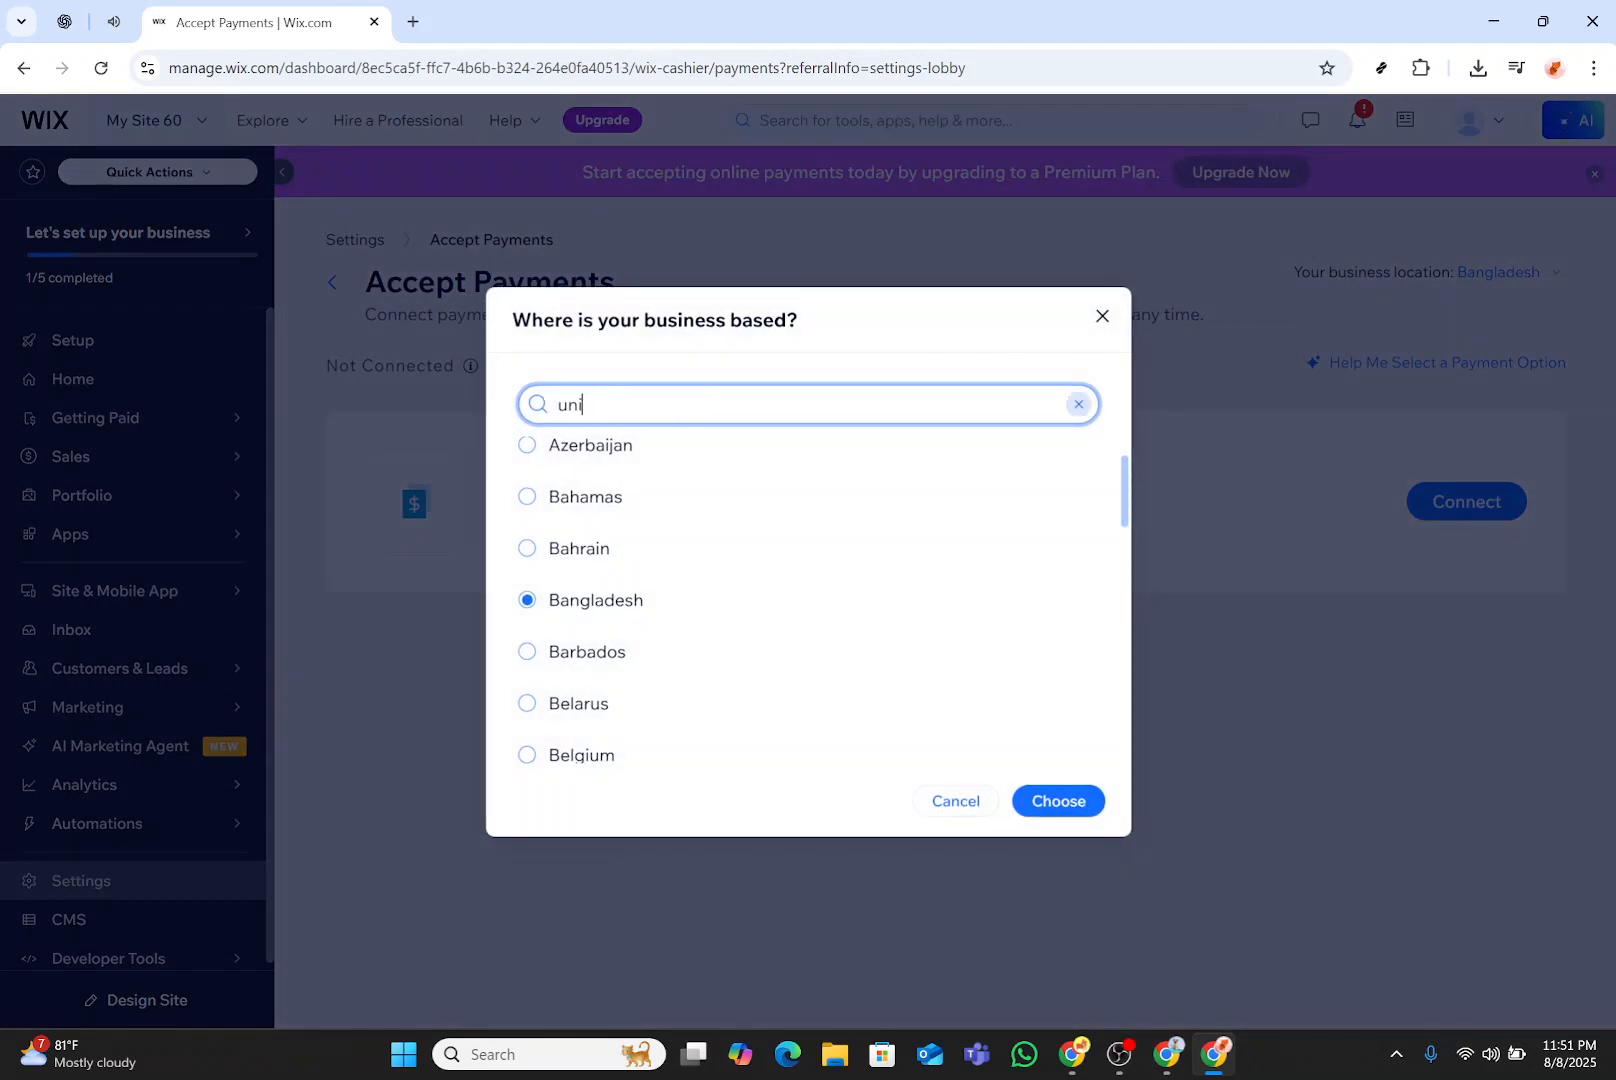
pyautogui.write('ted')
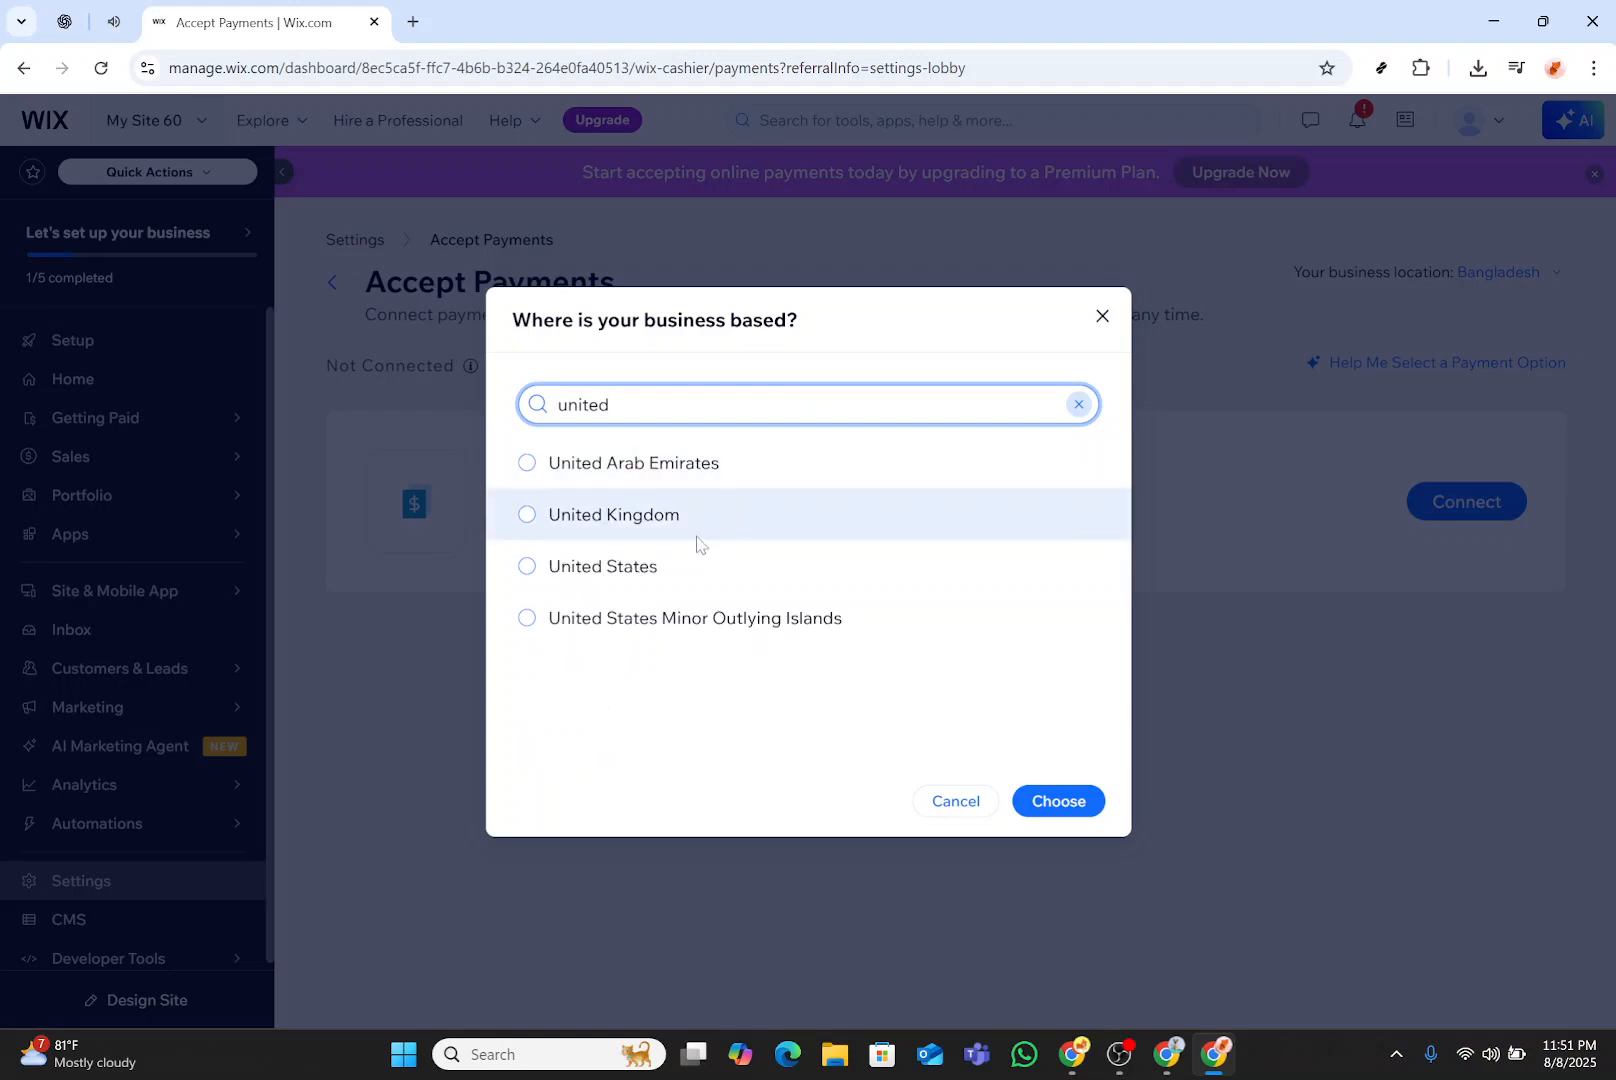
pyautogui.click(673, 563)
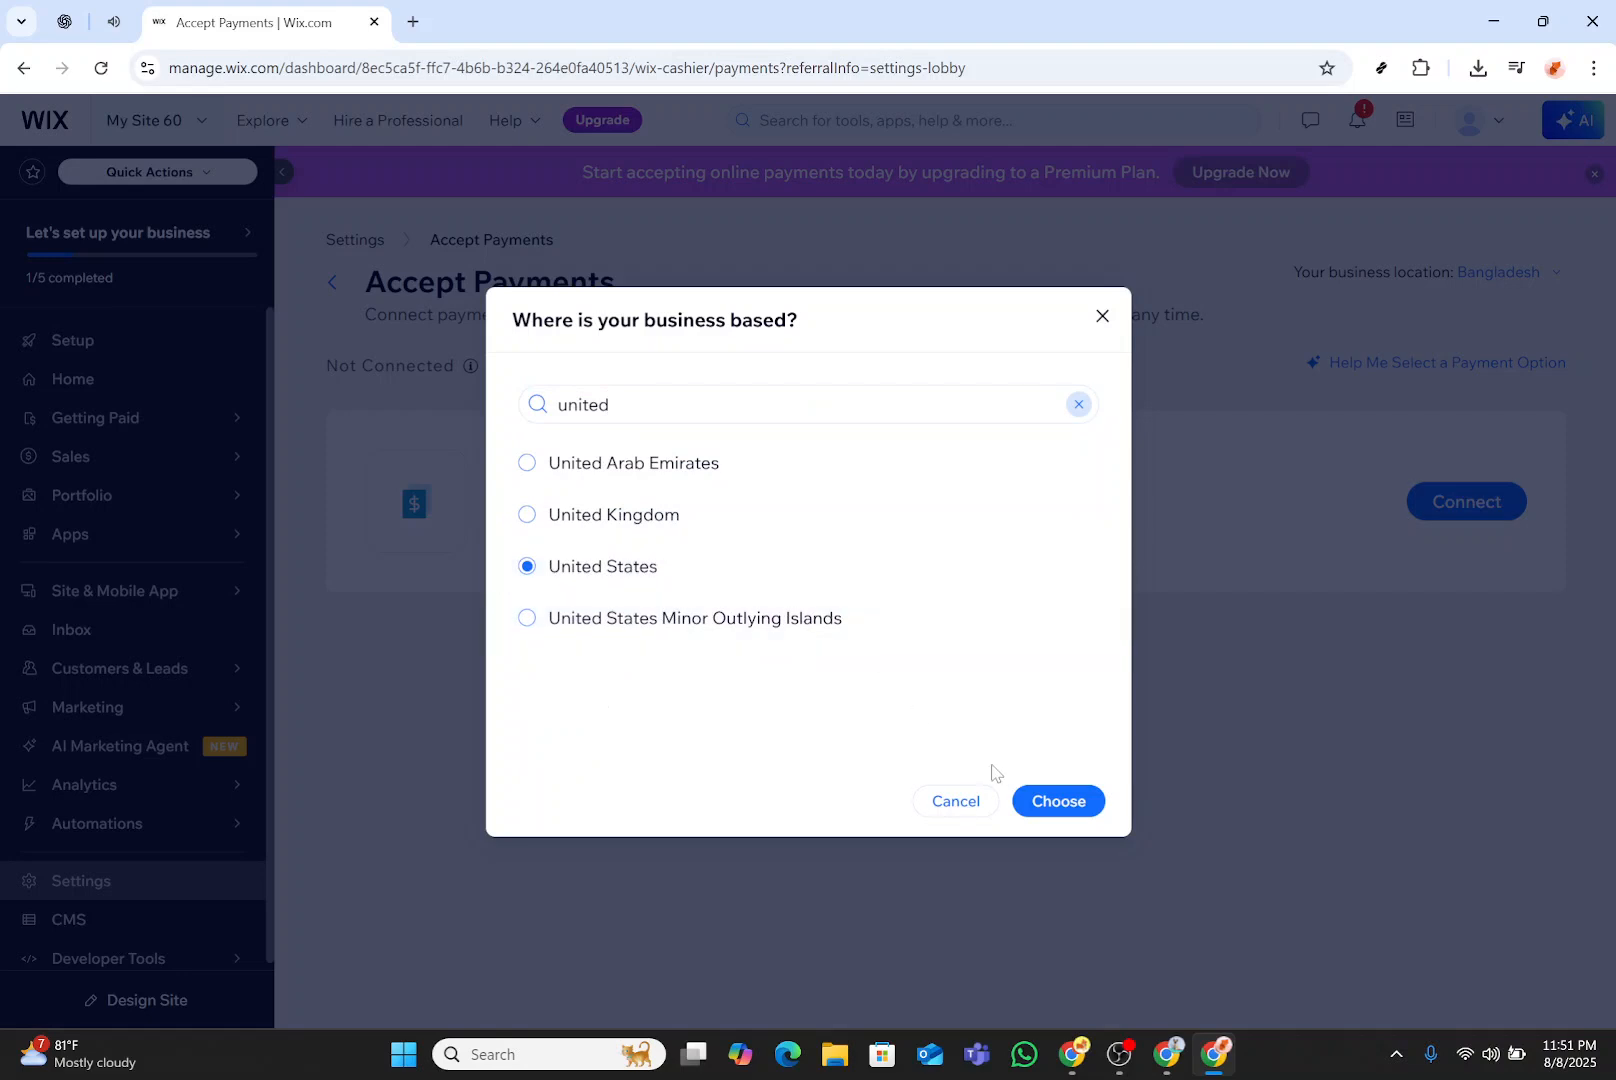
pyautogui.click(1043, 803)
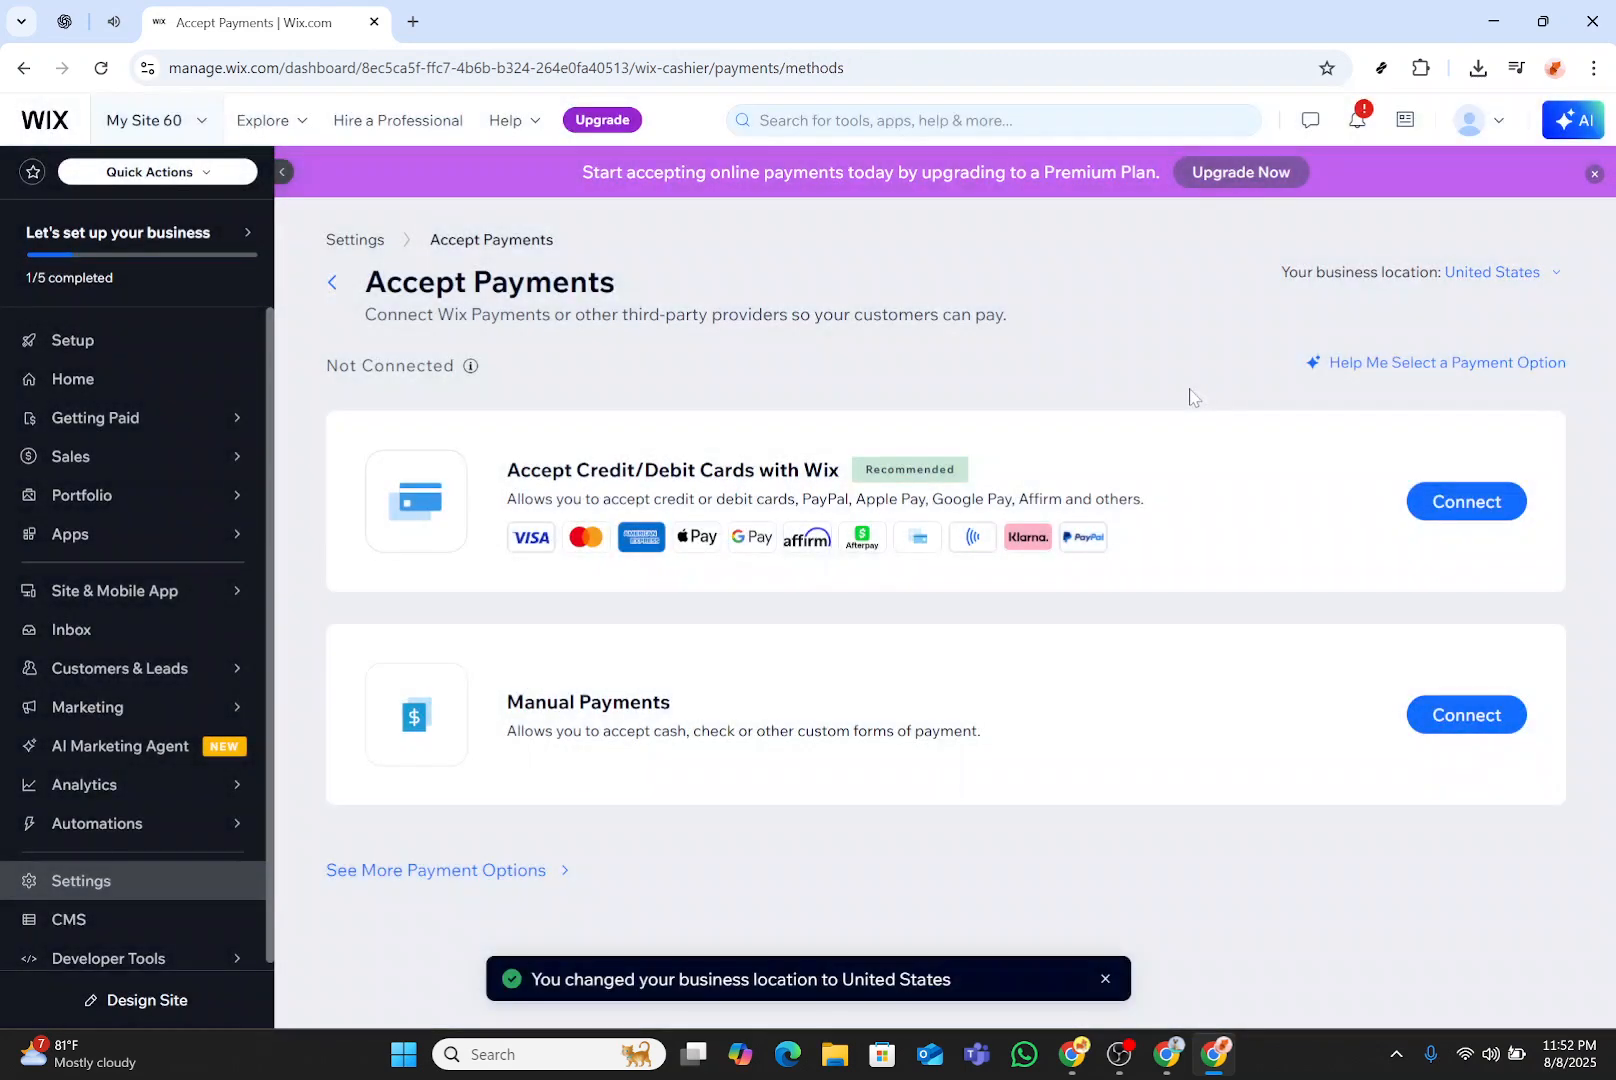
# Step: Connect Accept Credit/Debit Cards with Wix, declaring that no prohibited products or services are sold and accepting the terms
pyautogui.click(1467, 502)
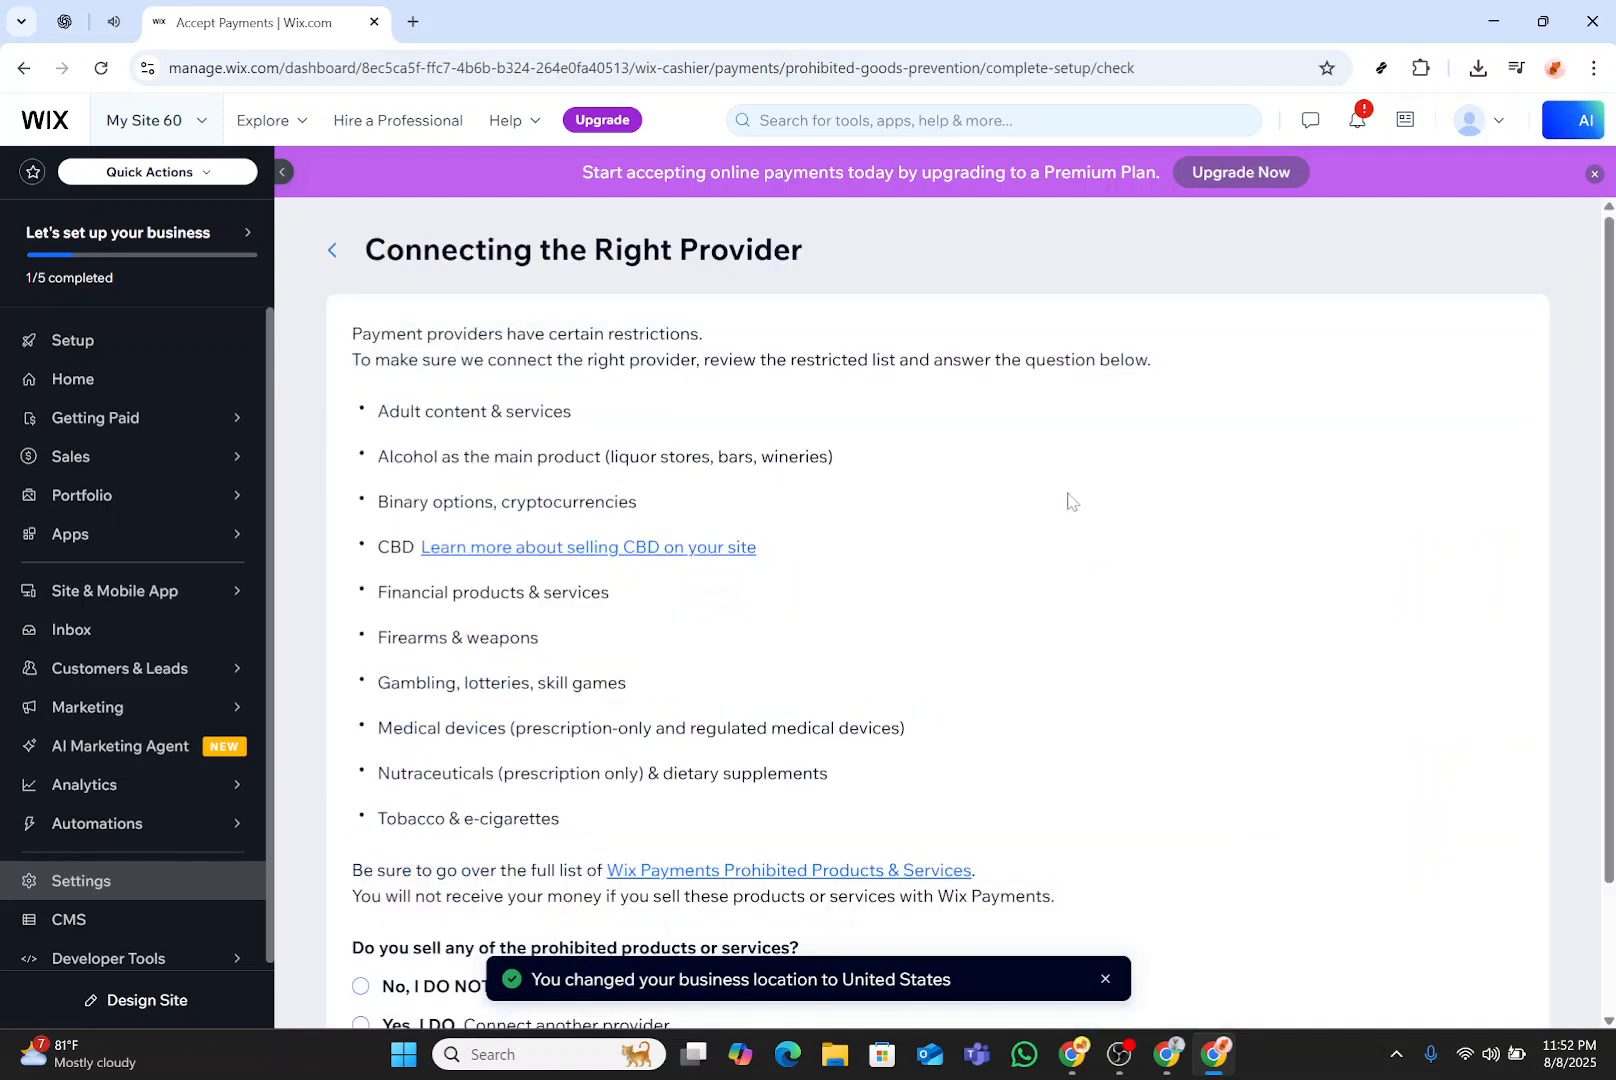
pyautogui.scroll(-2, 1067, 500)
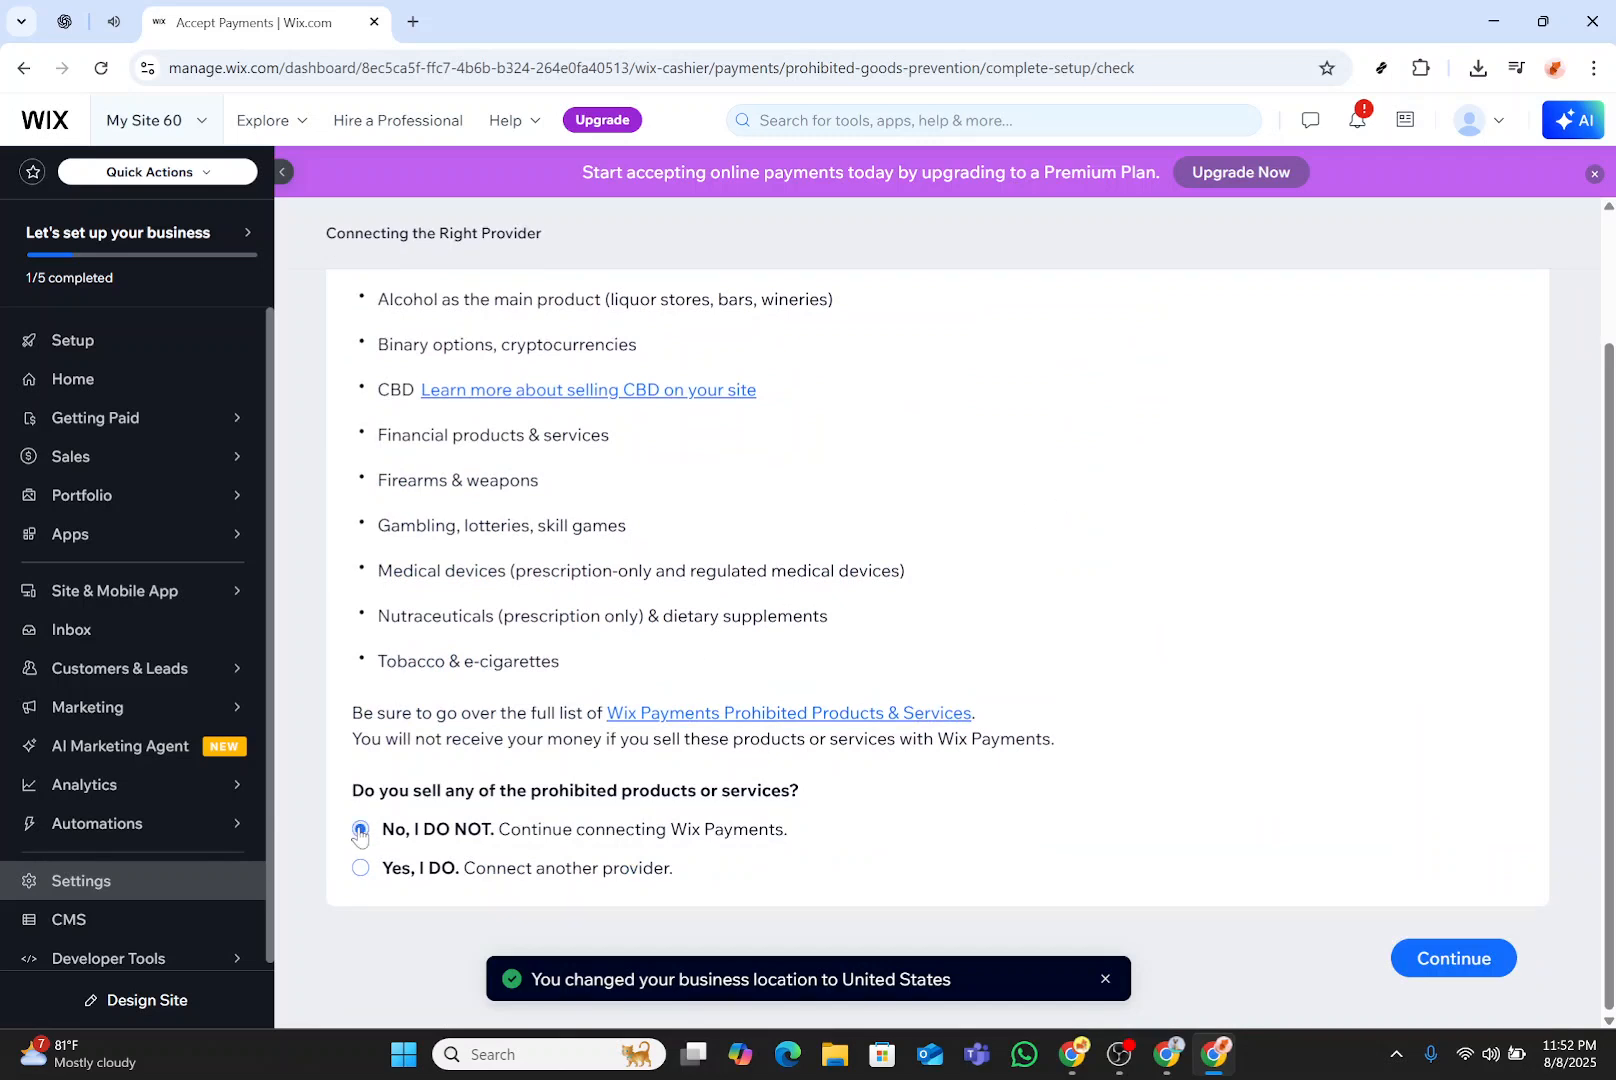
pyautogui.scroll(1, 937, 648)
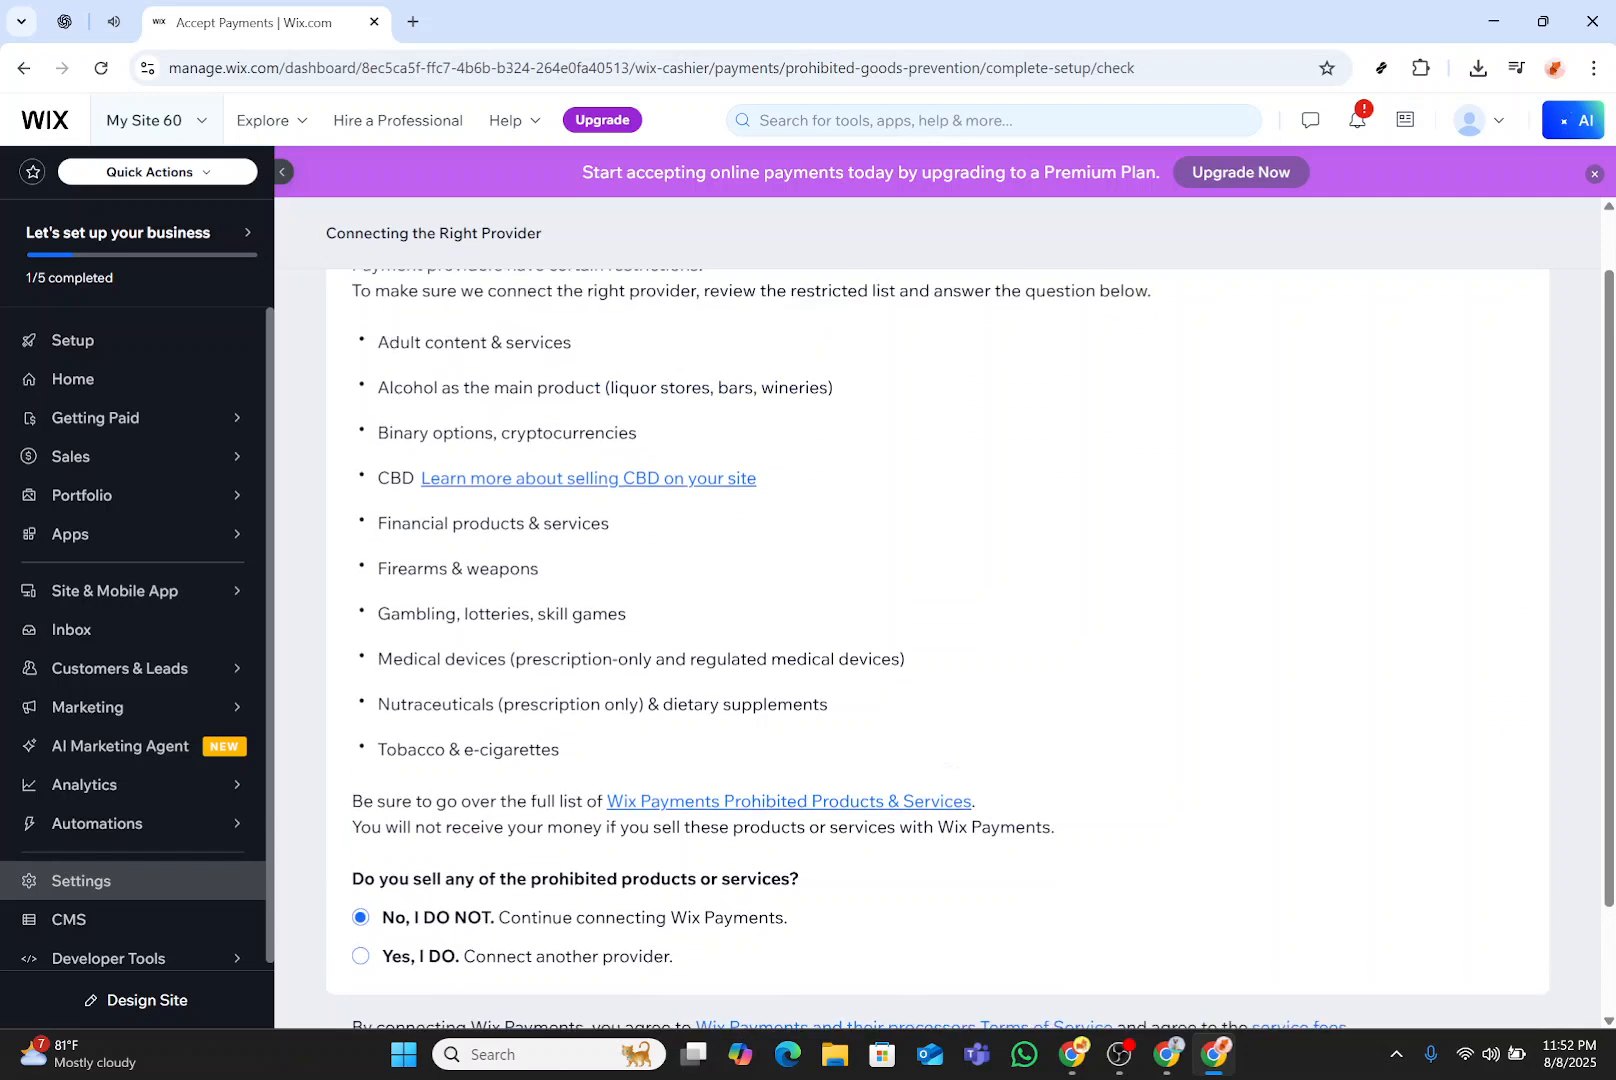
pyautogui.scroll(1, 842, 580)
pyautogui.scroll(-3, 842, 580)
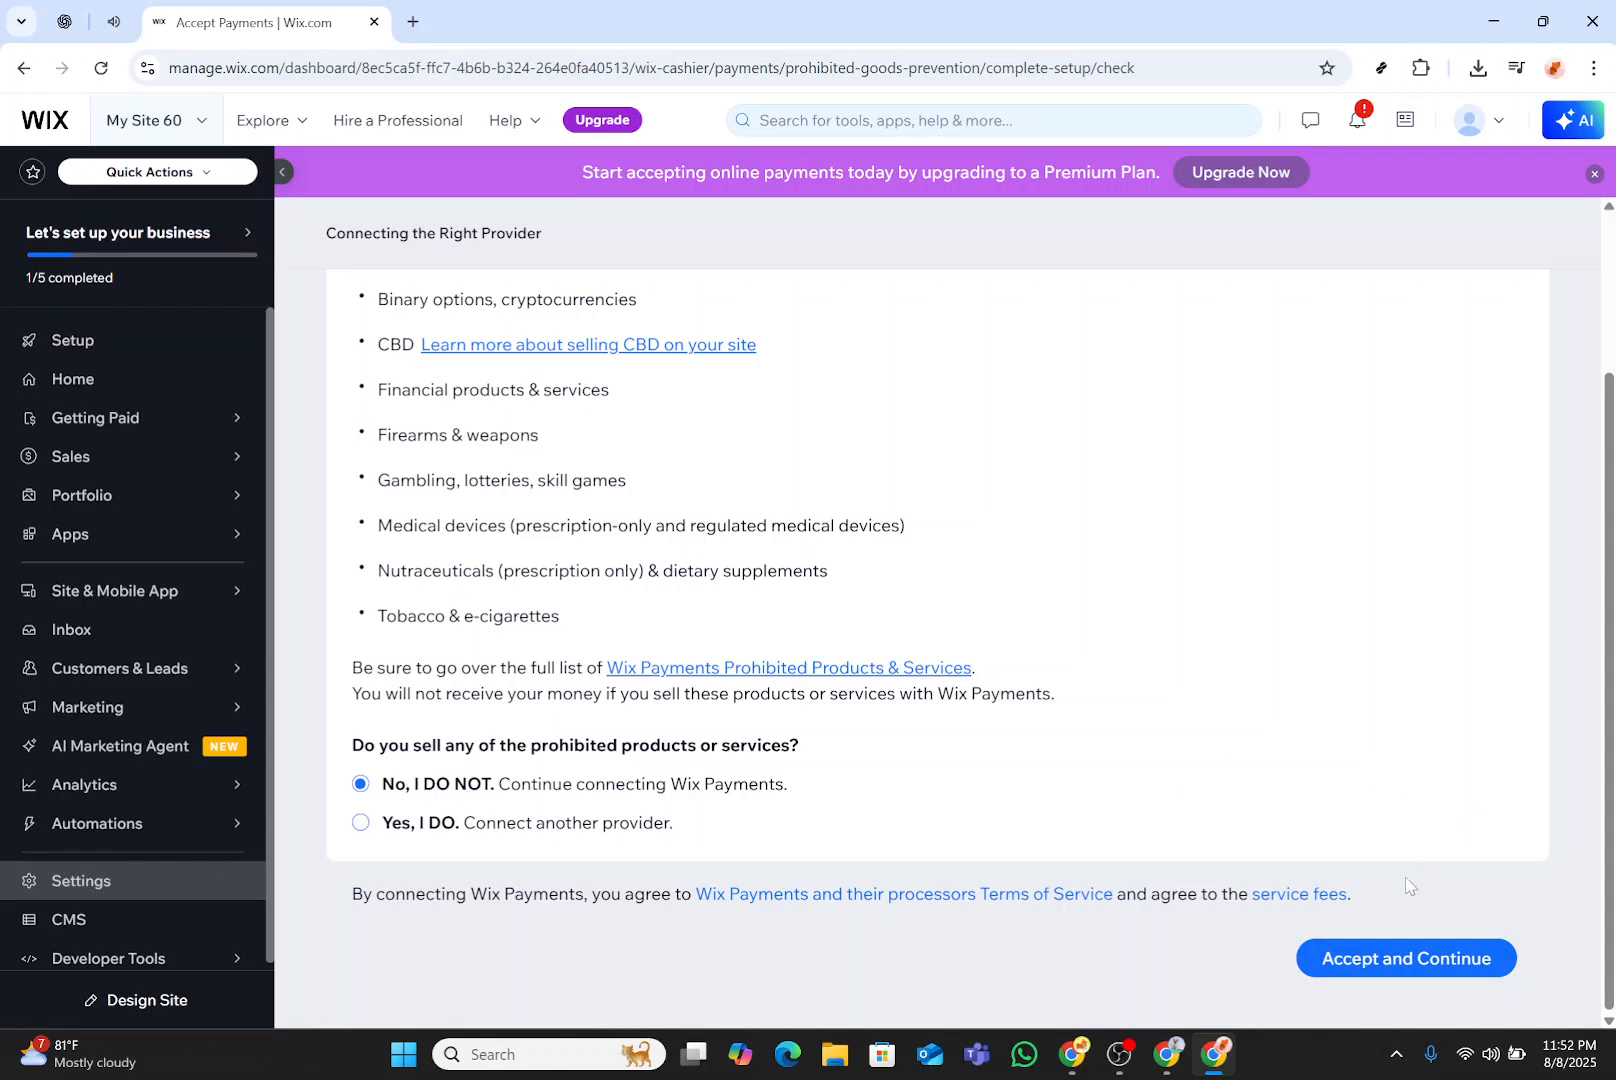
pyautogui.click(1386, 958)
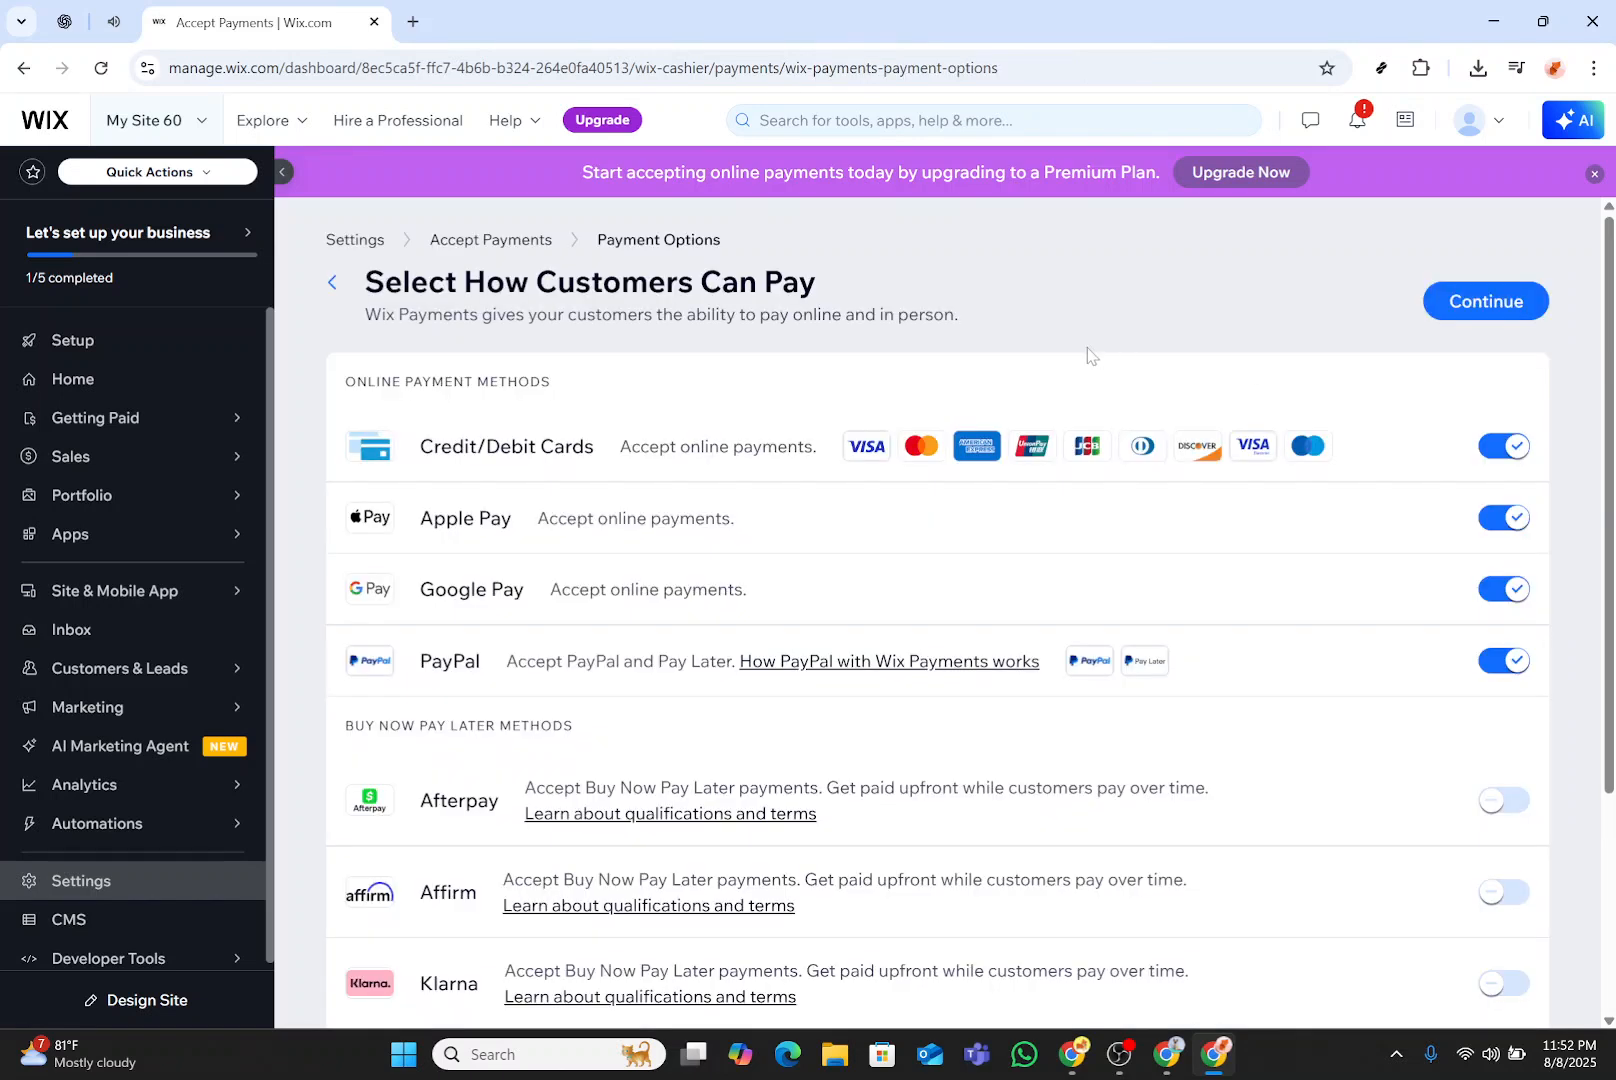
# Step: Continue with the preselected customer payment methods for Wix Payments and dismiss the site upgrade offer
pyautogui.scroll(-3, 1089, 355)
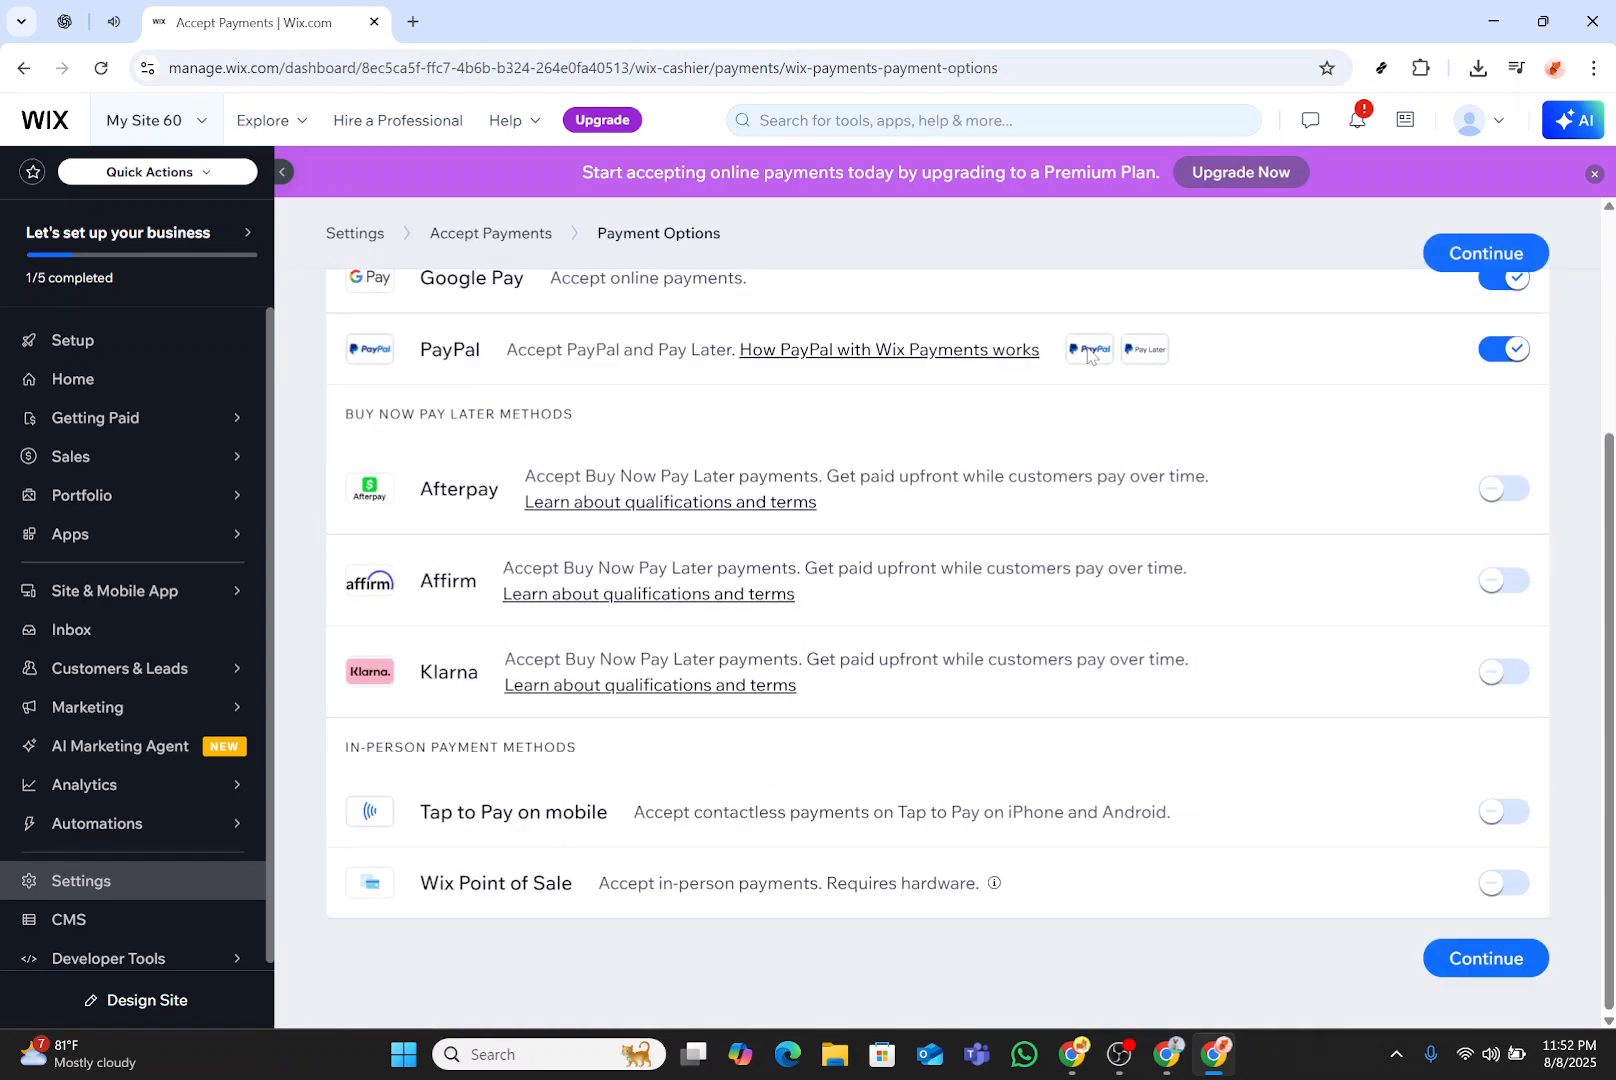
pyautogui.click(1455, 962)
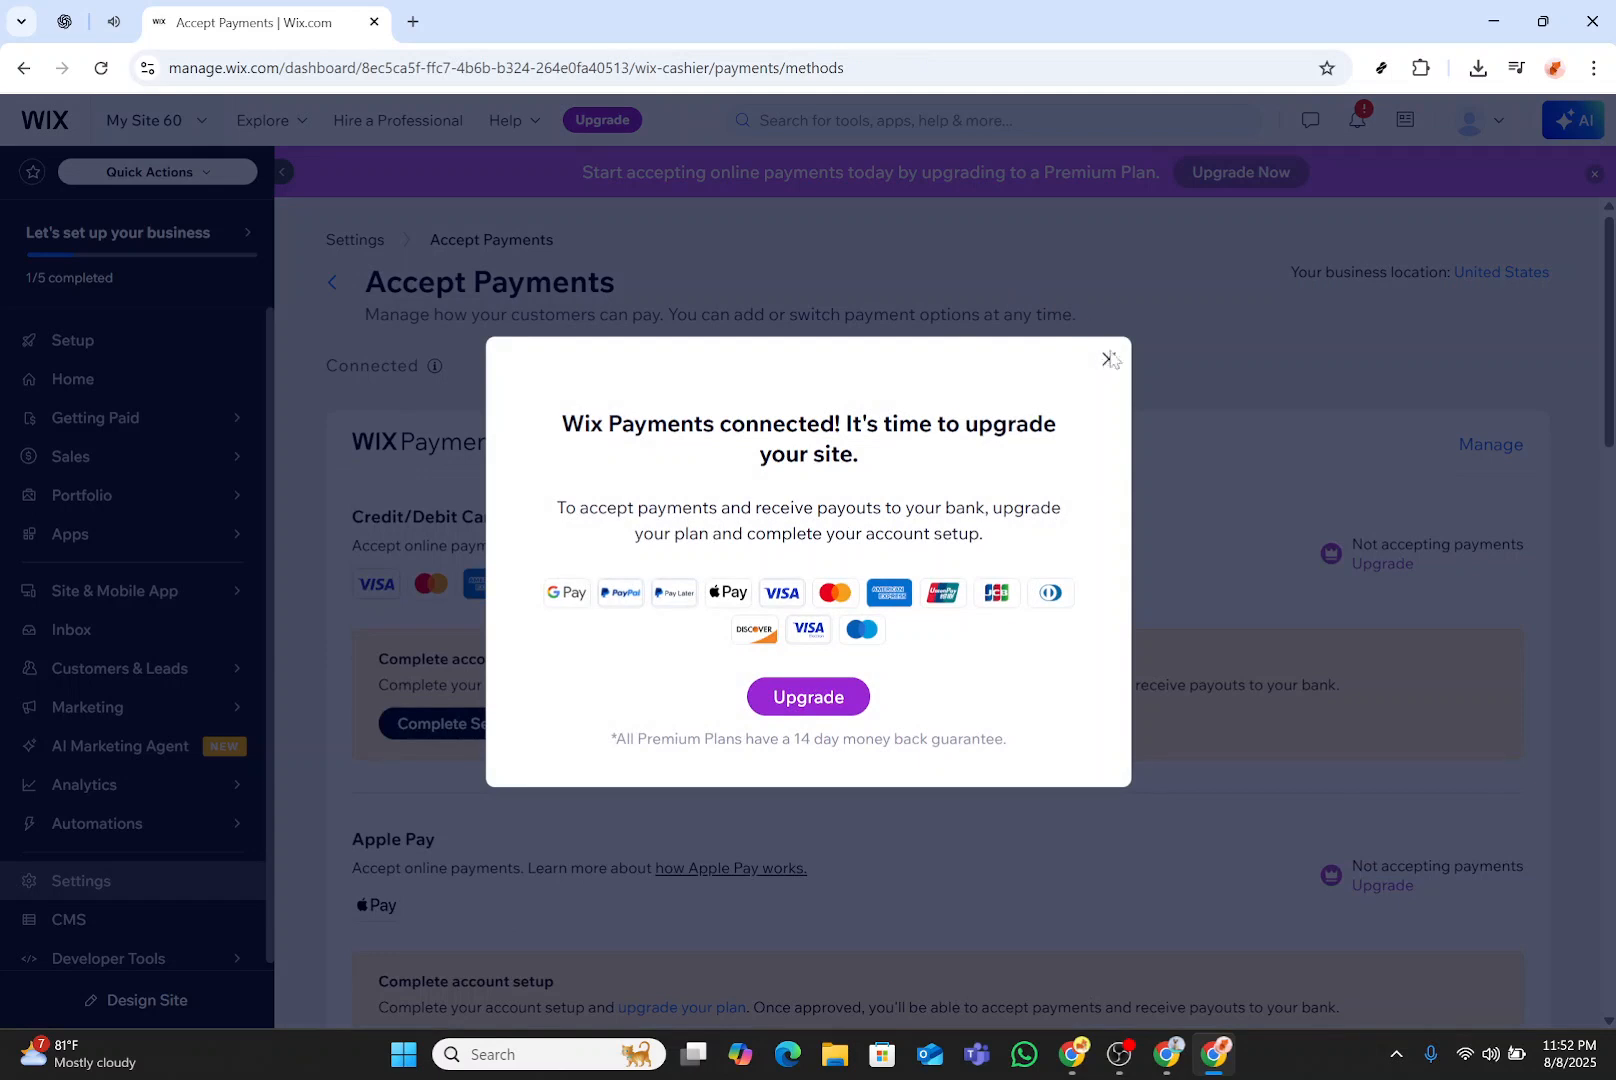
pyautogui.click(1108, 359)
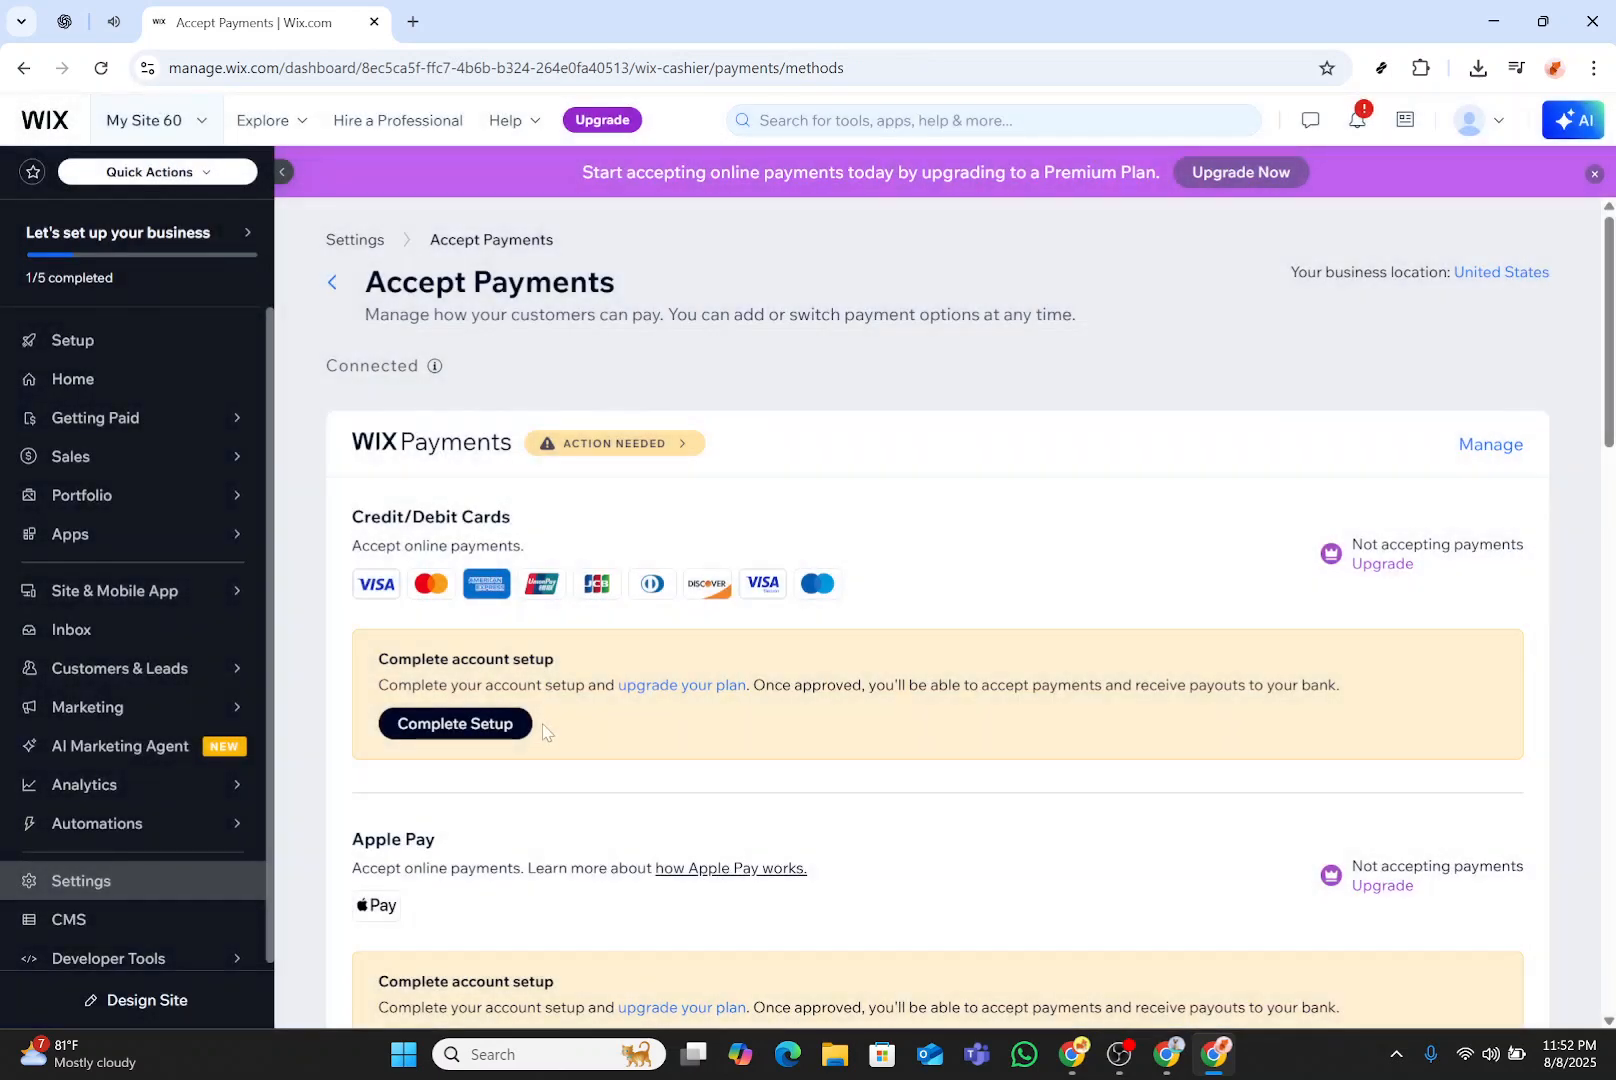
# Step: Open the account setup form for credit/debit cards and examine its sections from business type through bank account details and terms of service
pyautogui.click(449, 735)
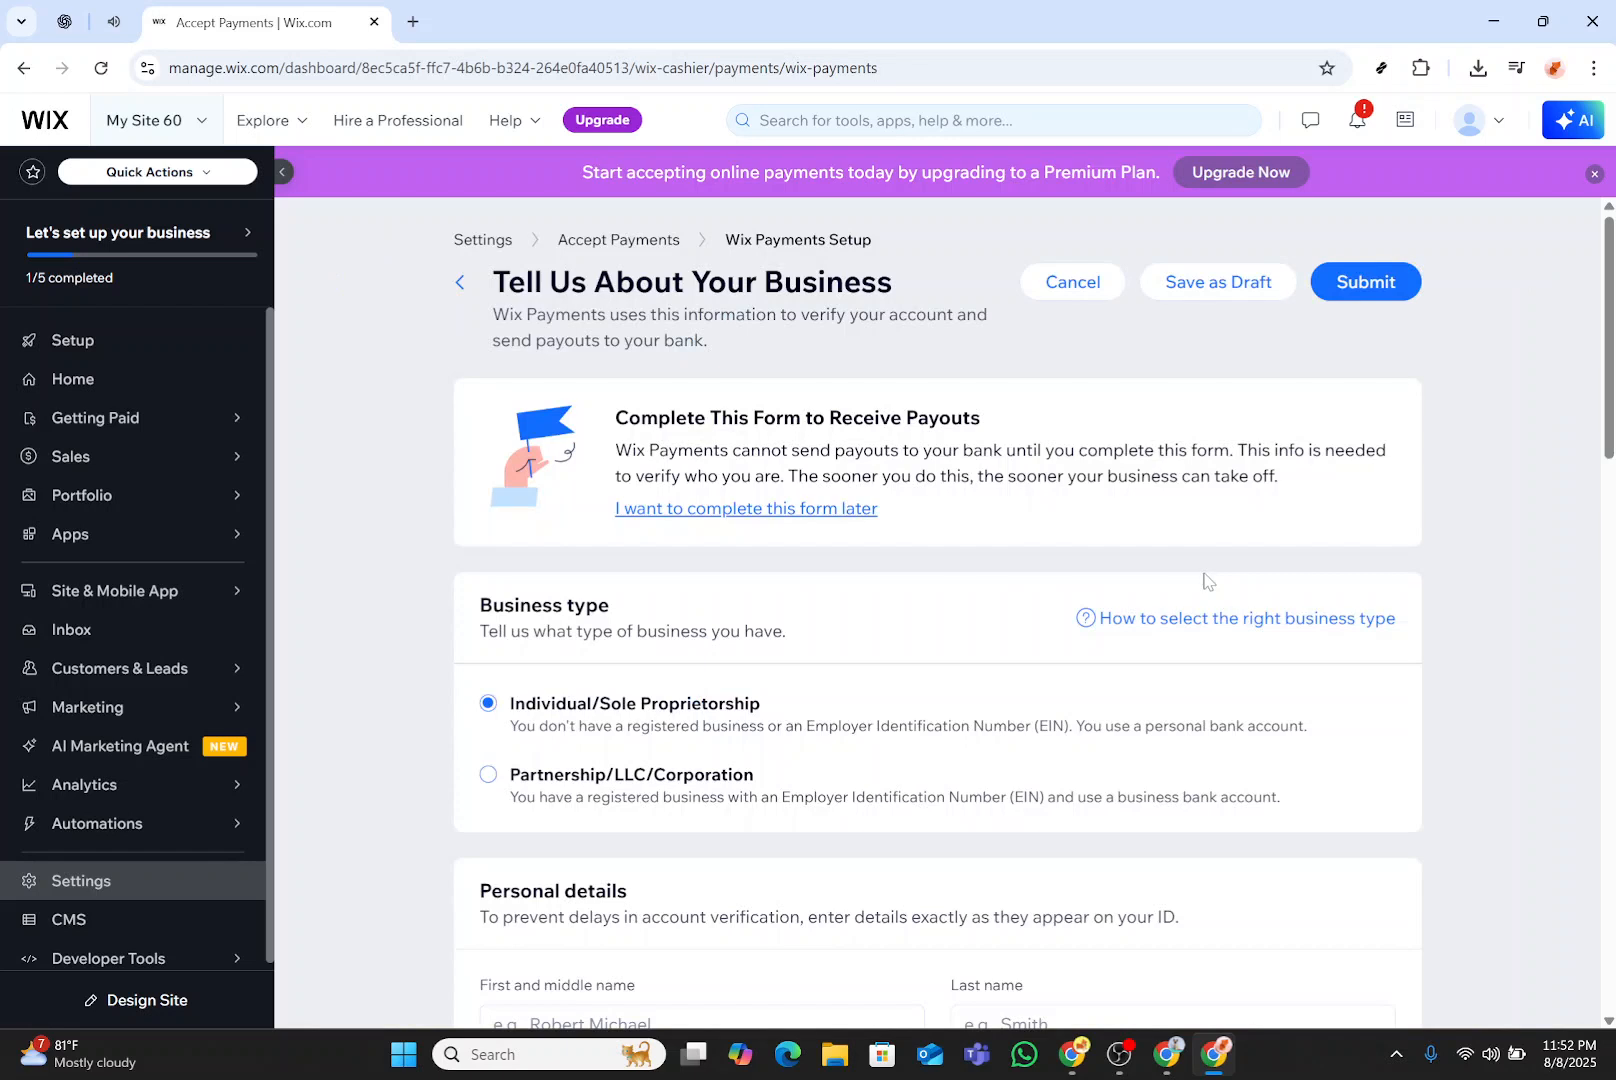
pyautogui.scroll(-1, 1206, 580)
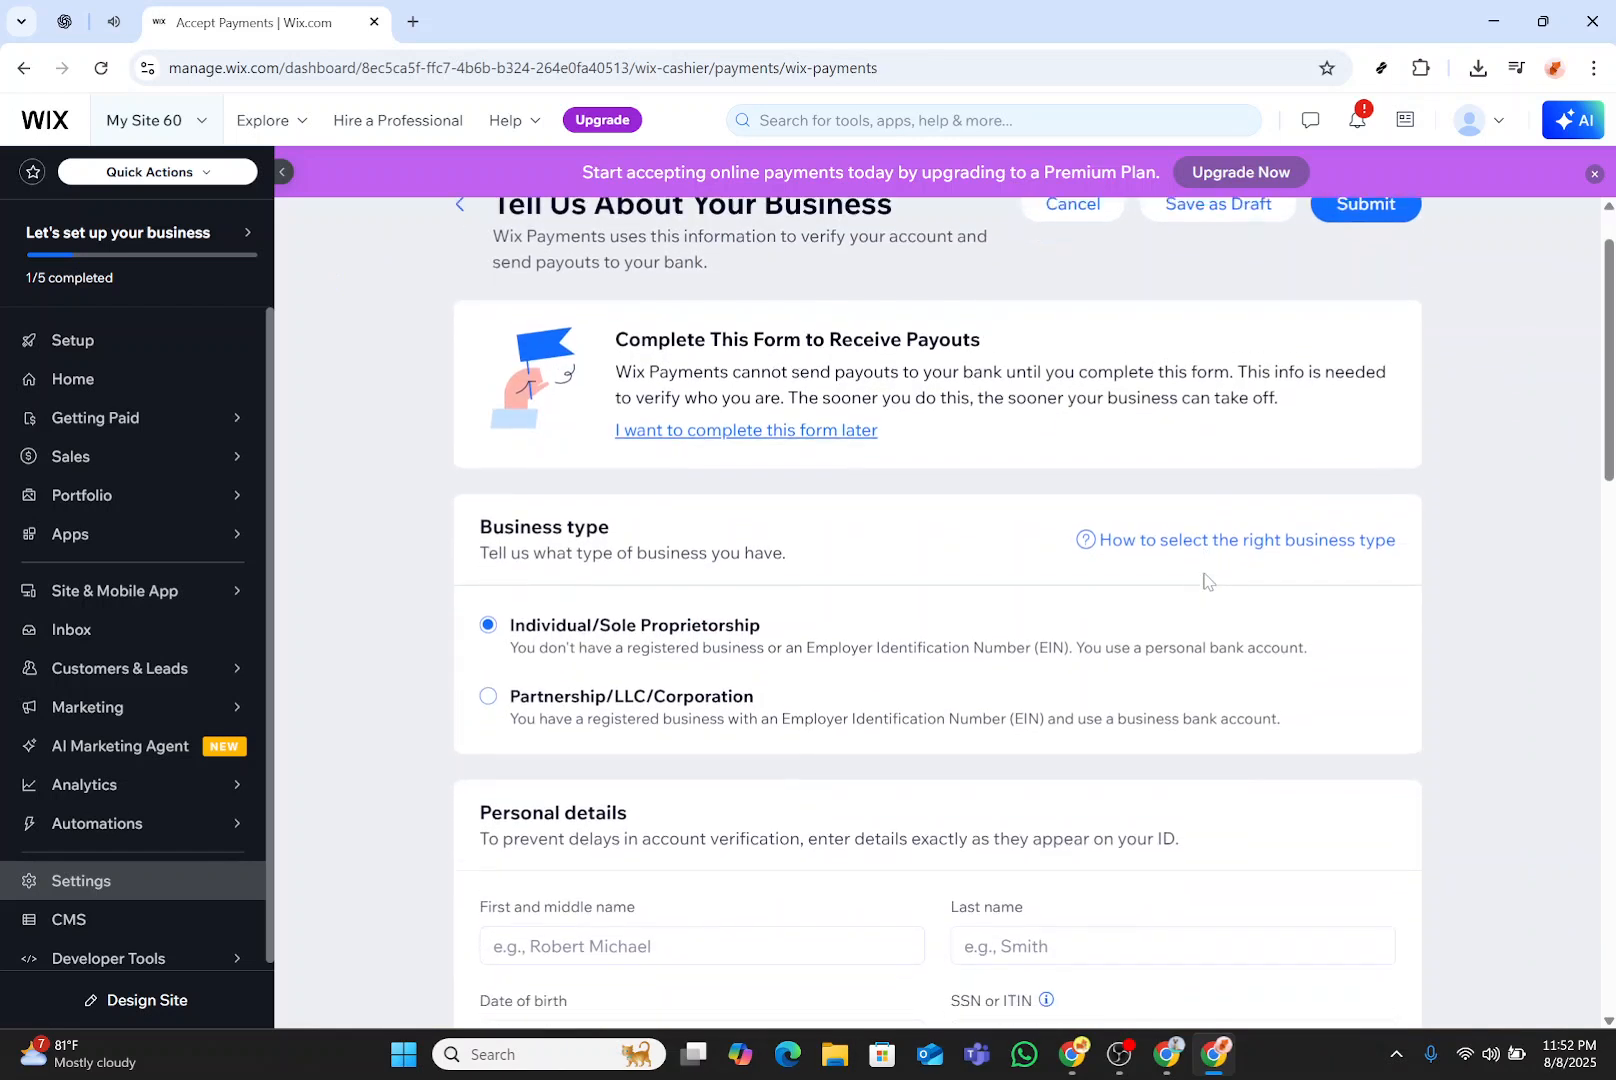
pyautogui.scroll(-2, 1204, 580)
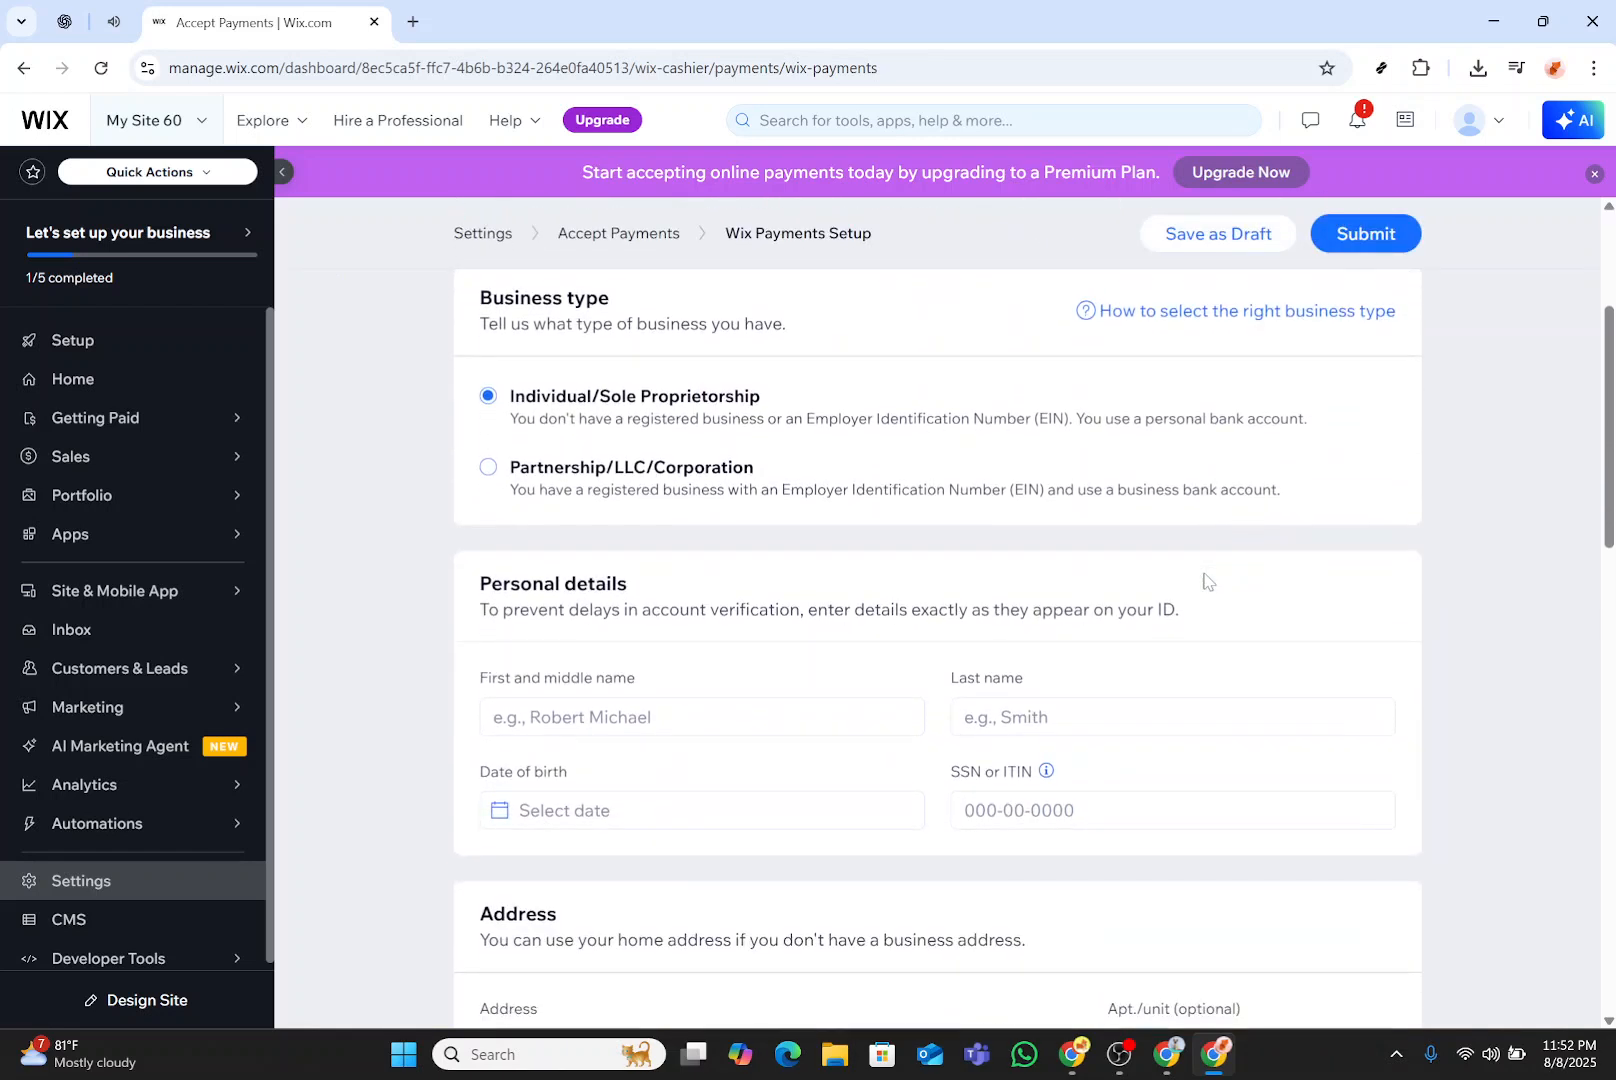
pyautogui.scroll(-1, 630, 535)
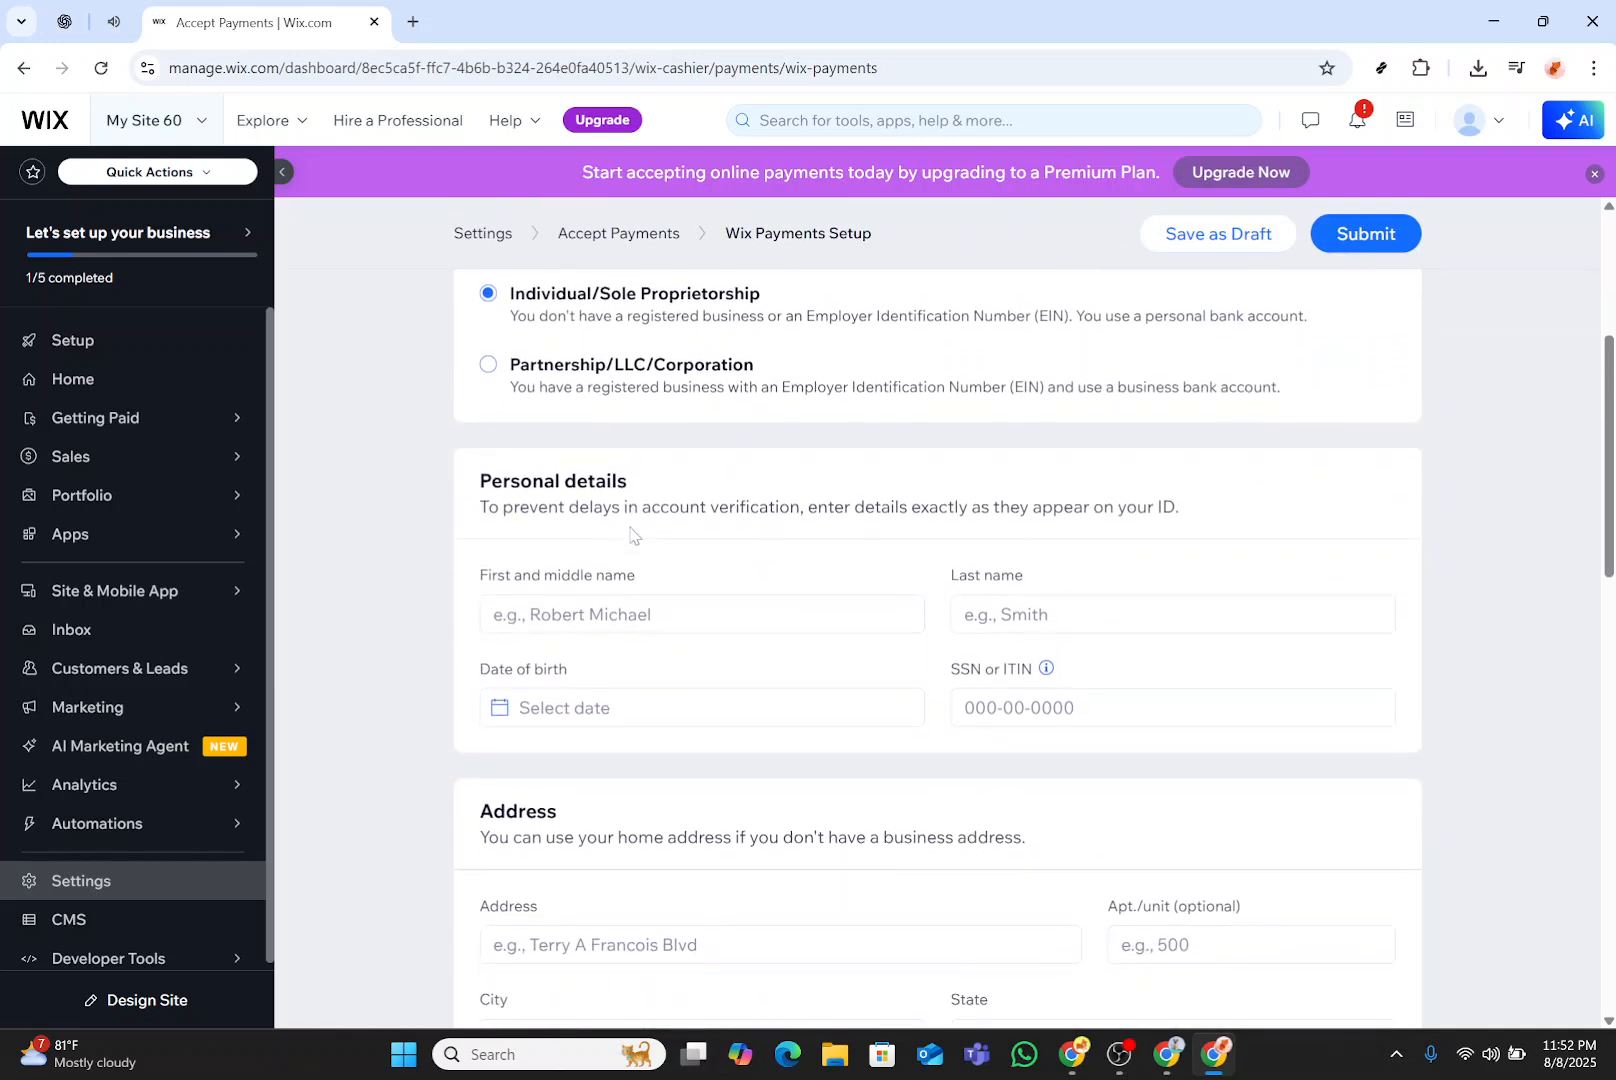
pyautogui.scroll(-3, 630, 535)
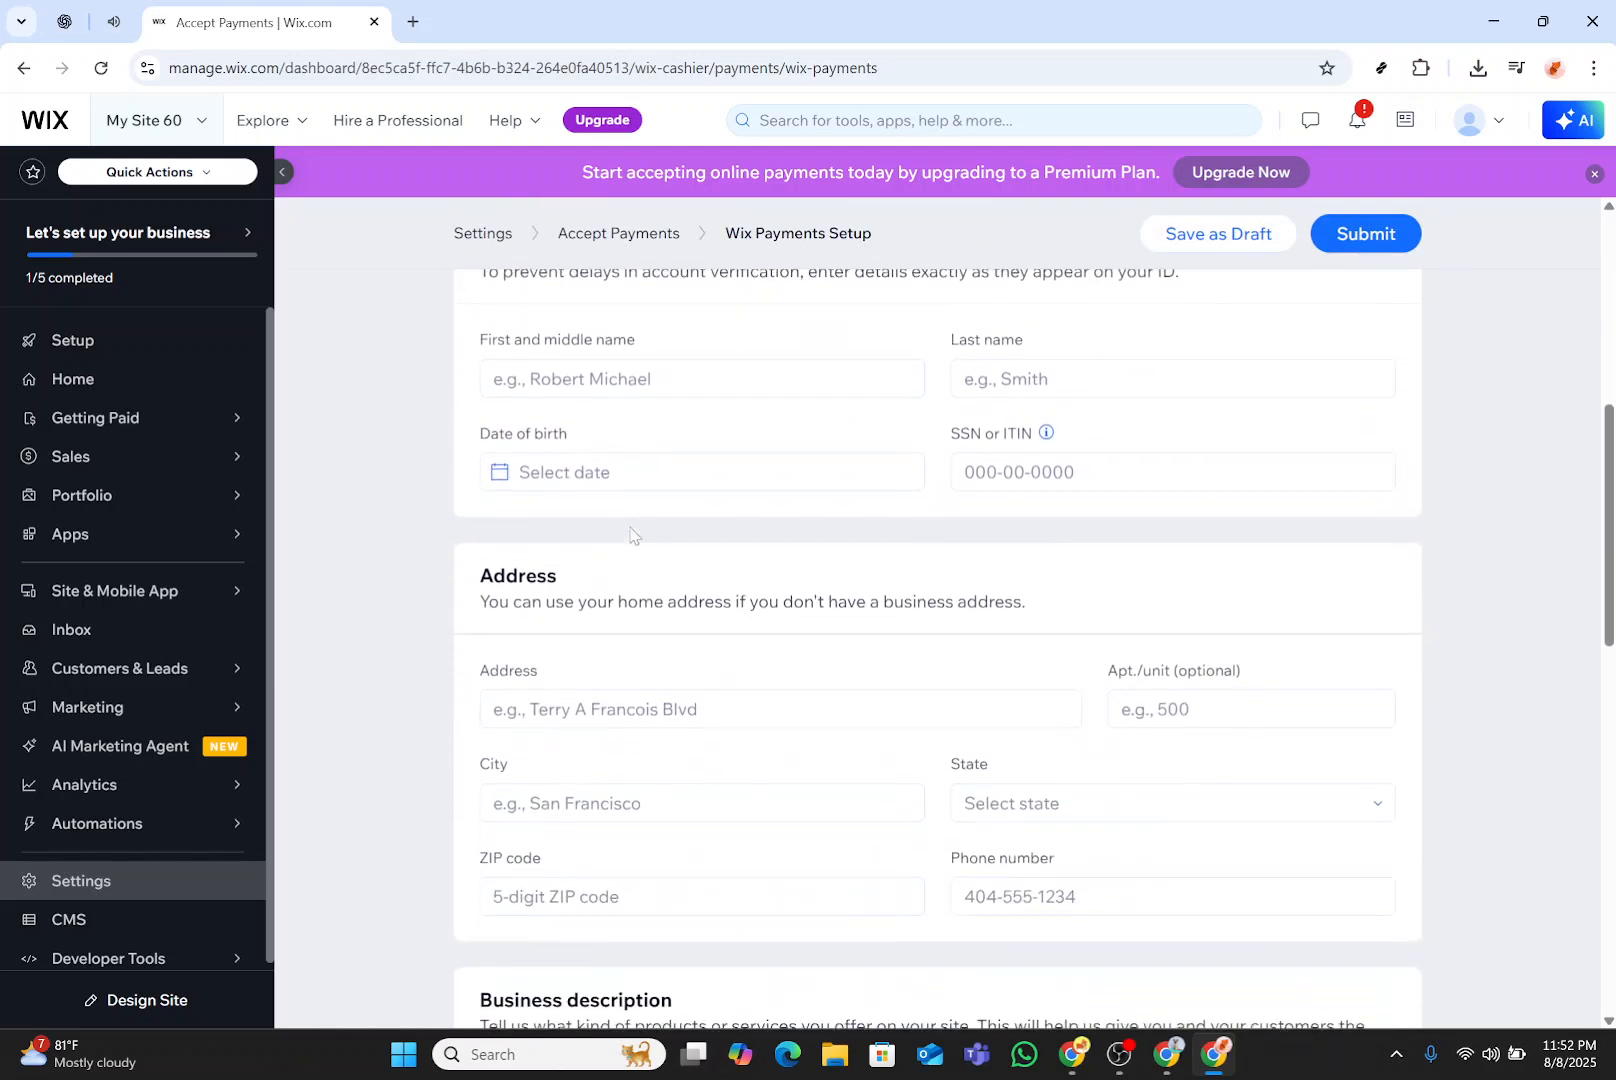
pyautogui.scroll(-2, 630, 535)
pyautogui.scroll(-3, 630, 535)
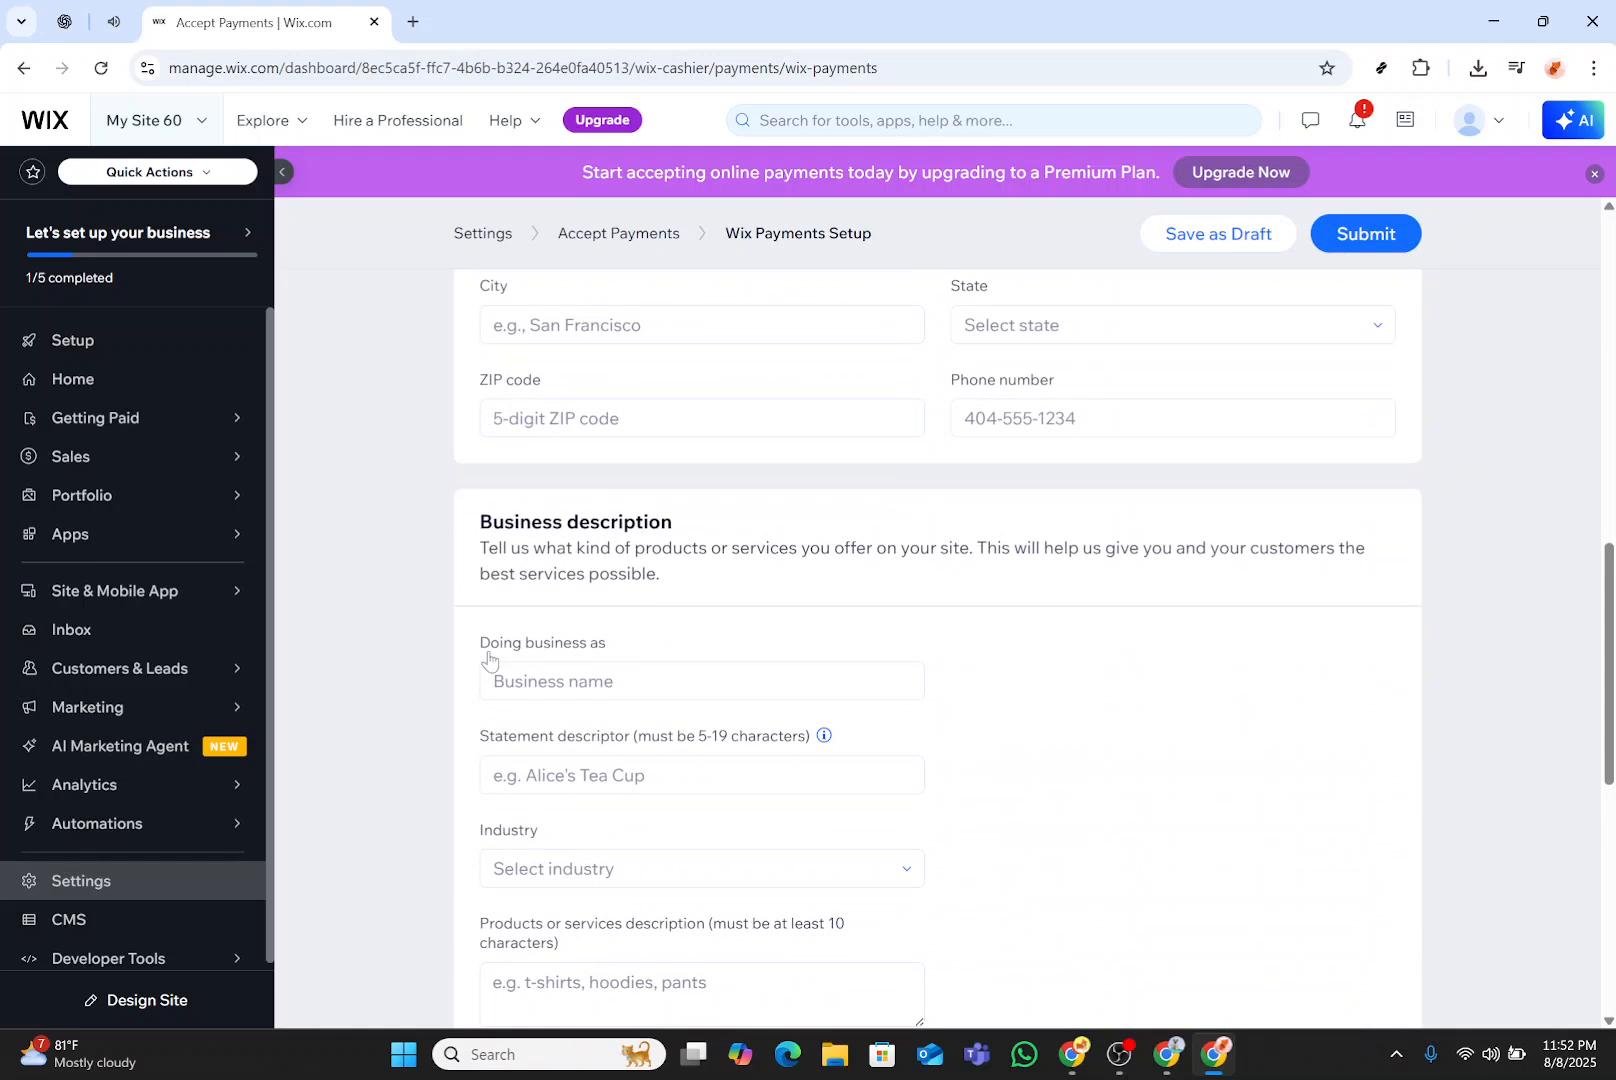
pyautogui.scroll(-2, 499, 728)
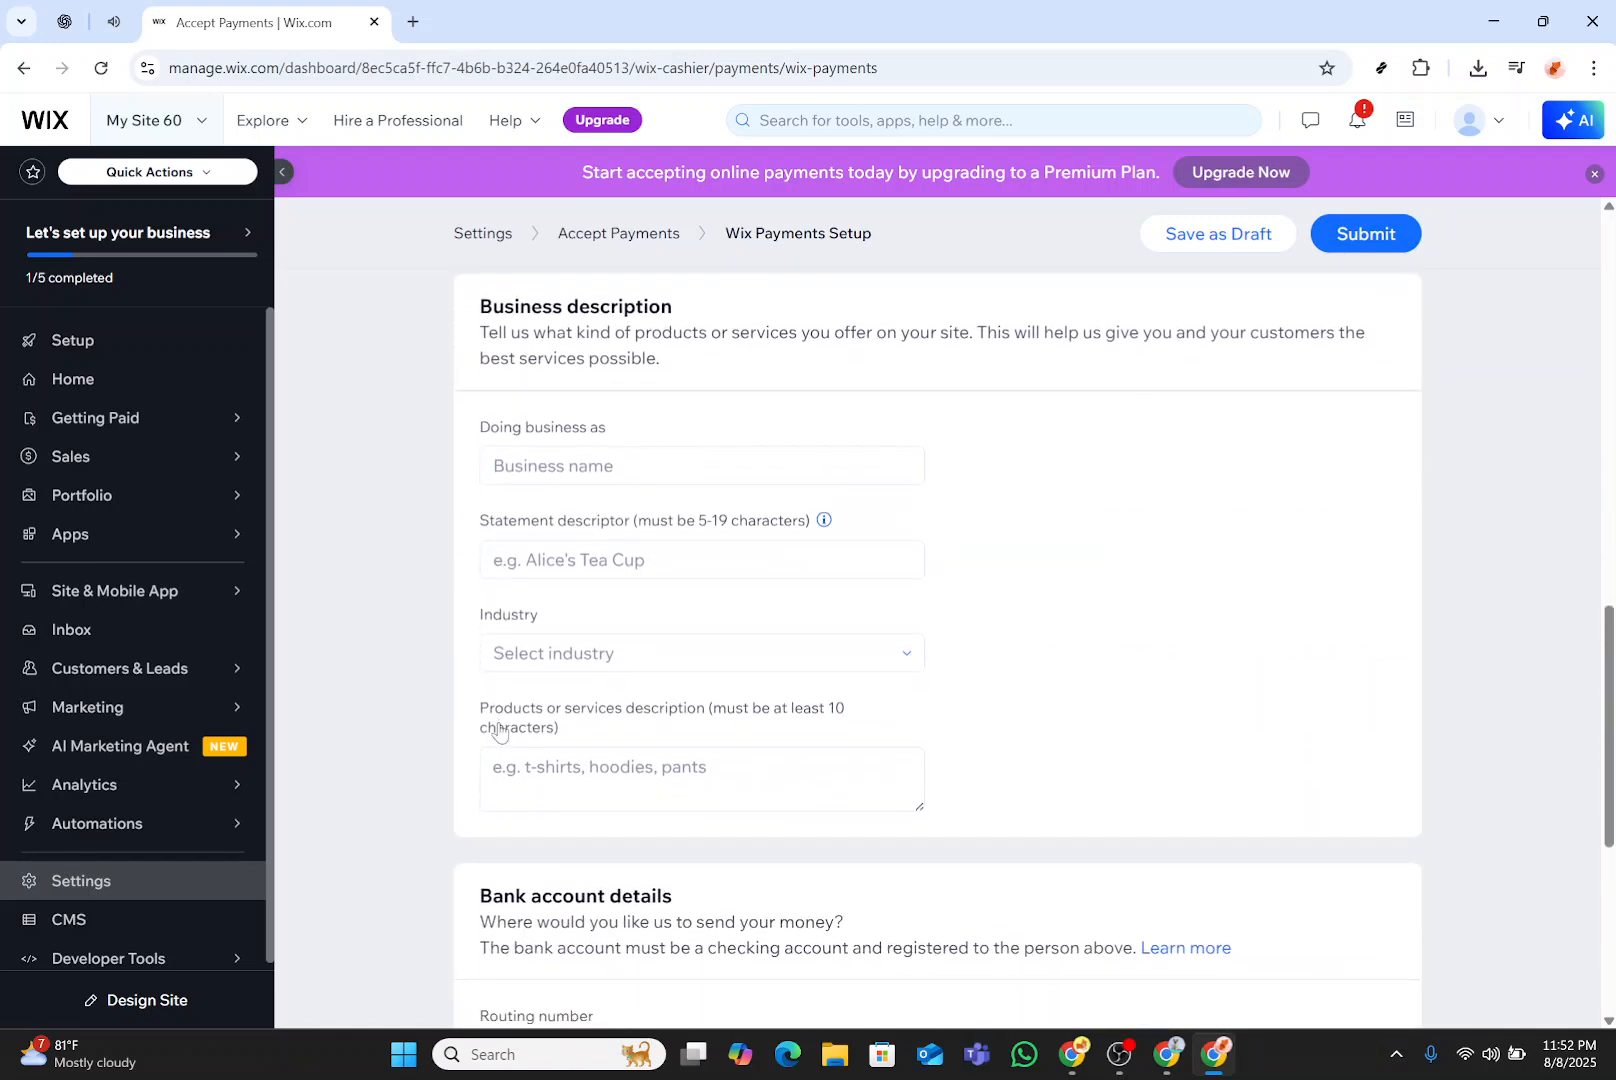
pyautogui.scroll(-2, 499, 733)
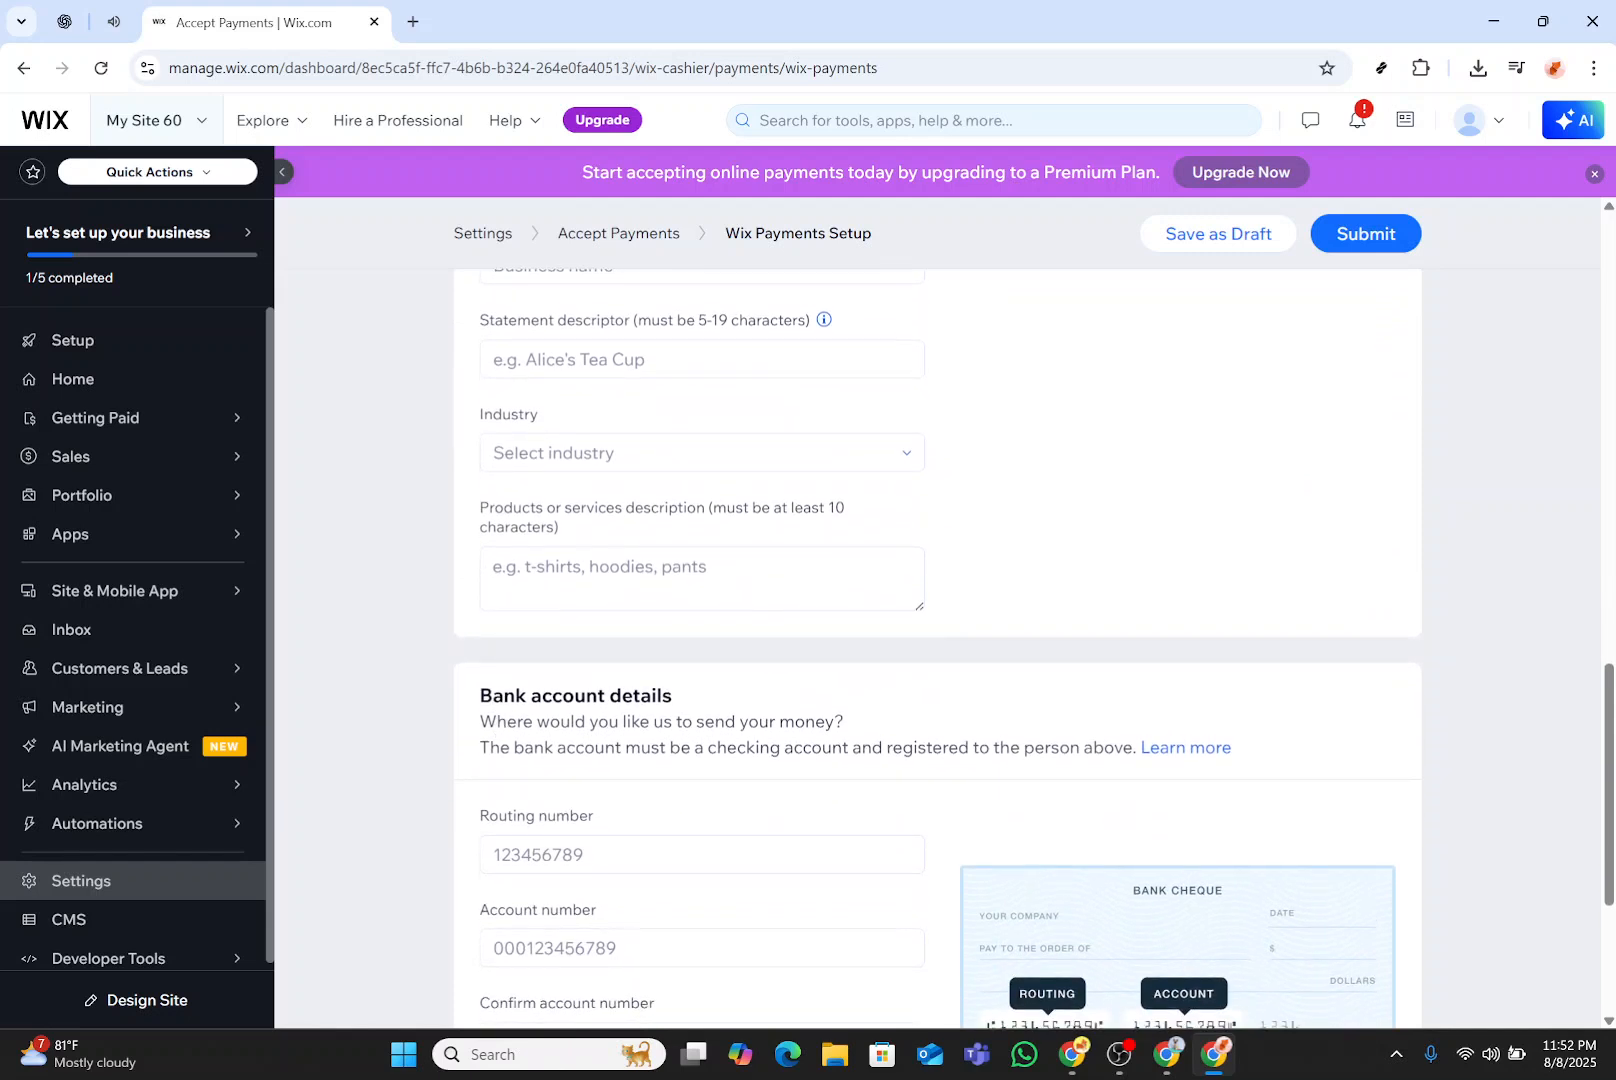
pyautogui.scroll(-3, 630, 845)
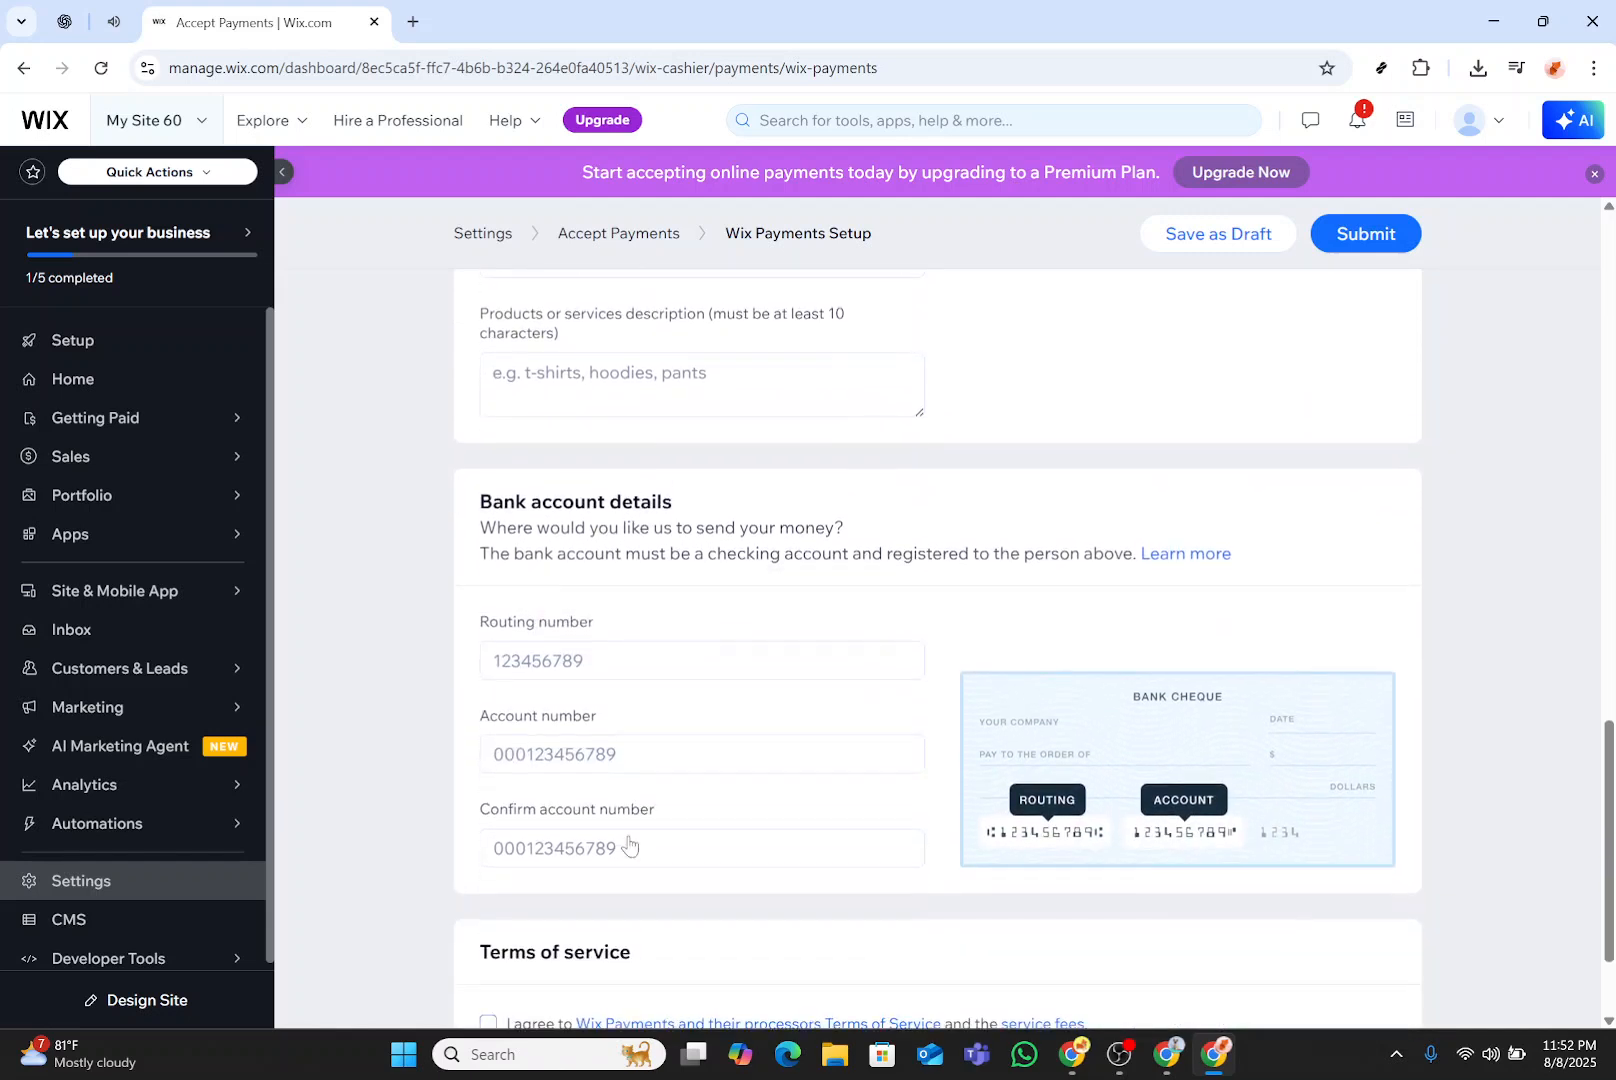
pyautogui.scroll(-1, 629, 843)
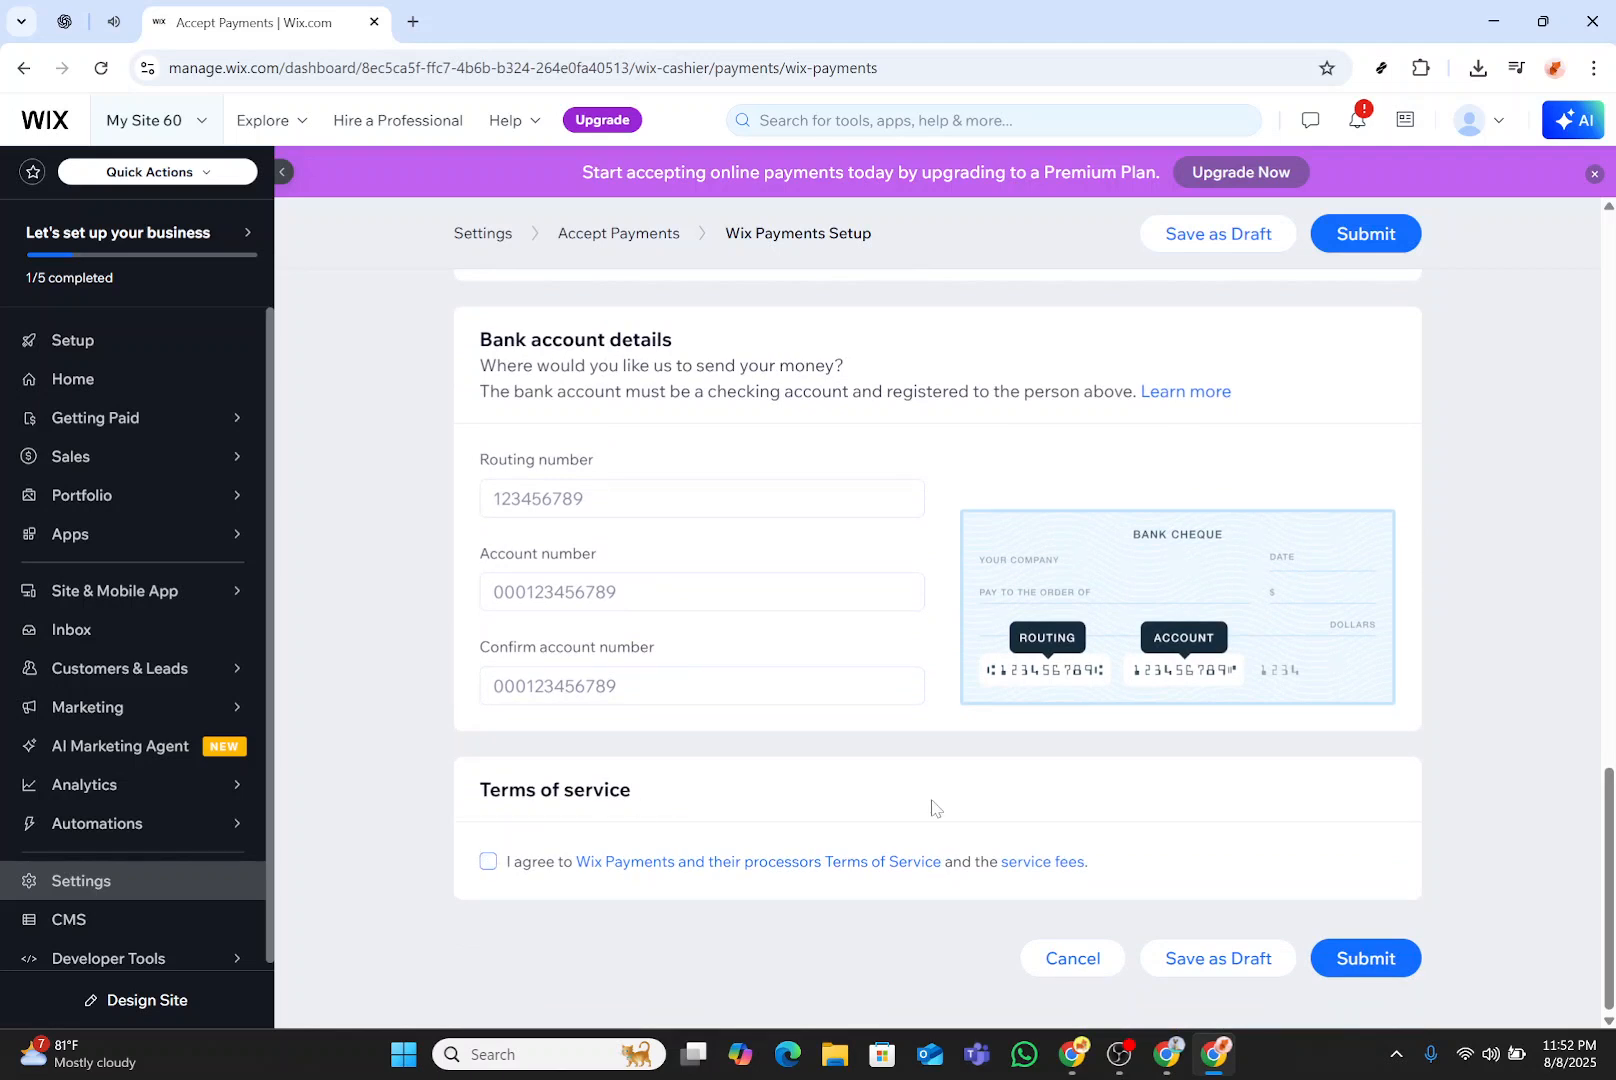
pyautogui.scroll(1, 931, 807)
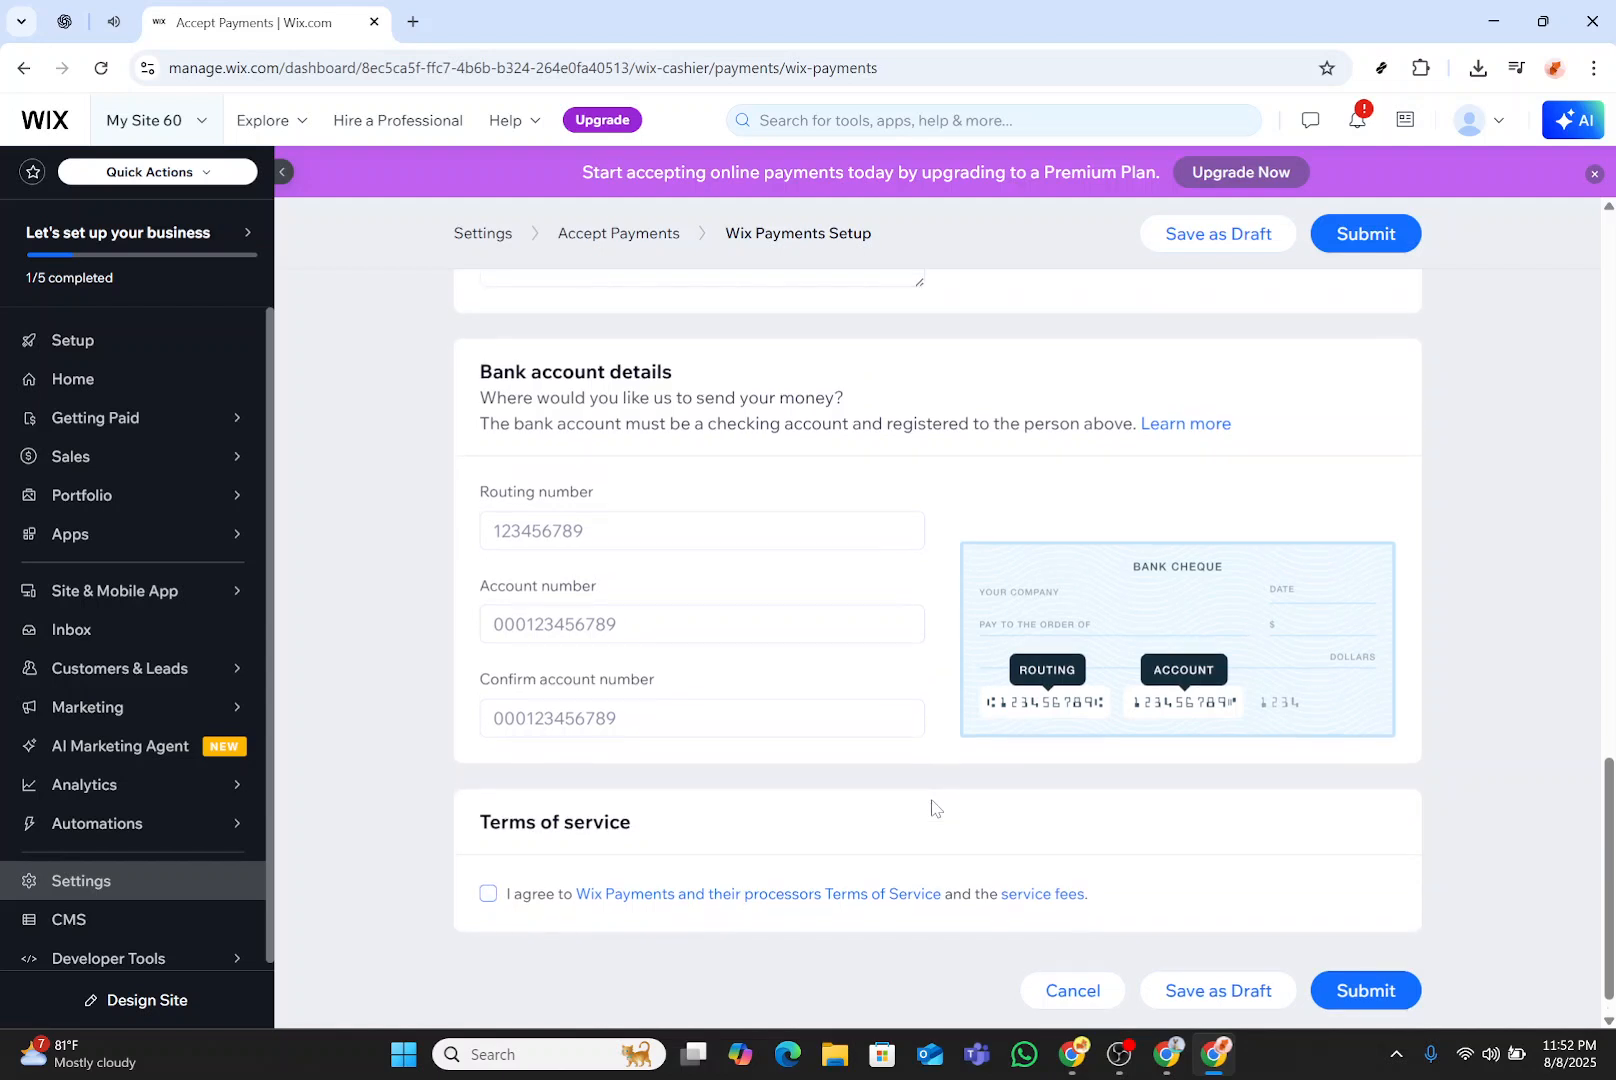
pyautogui.scroll(-1, 1378, 793)
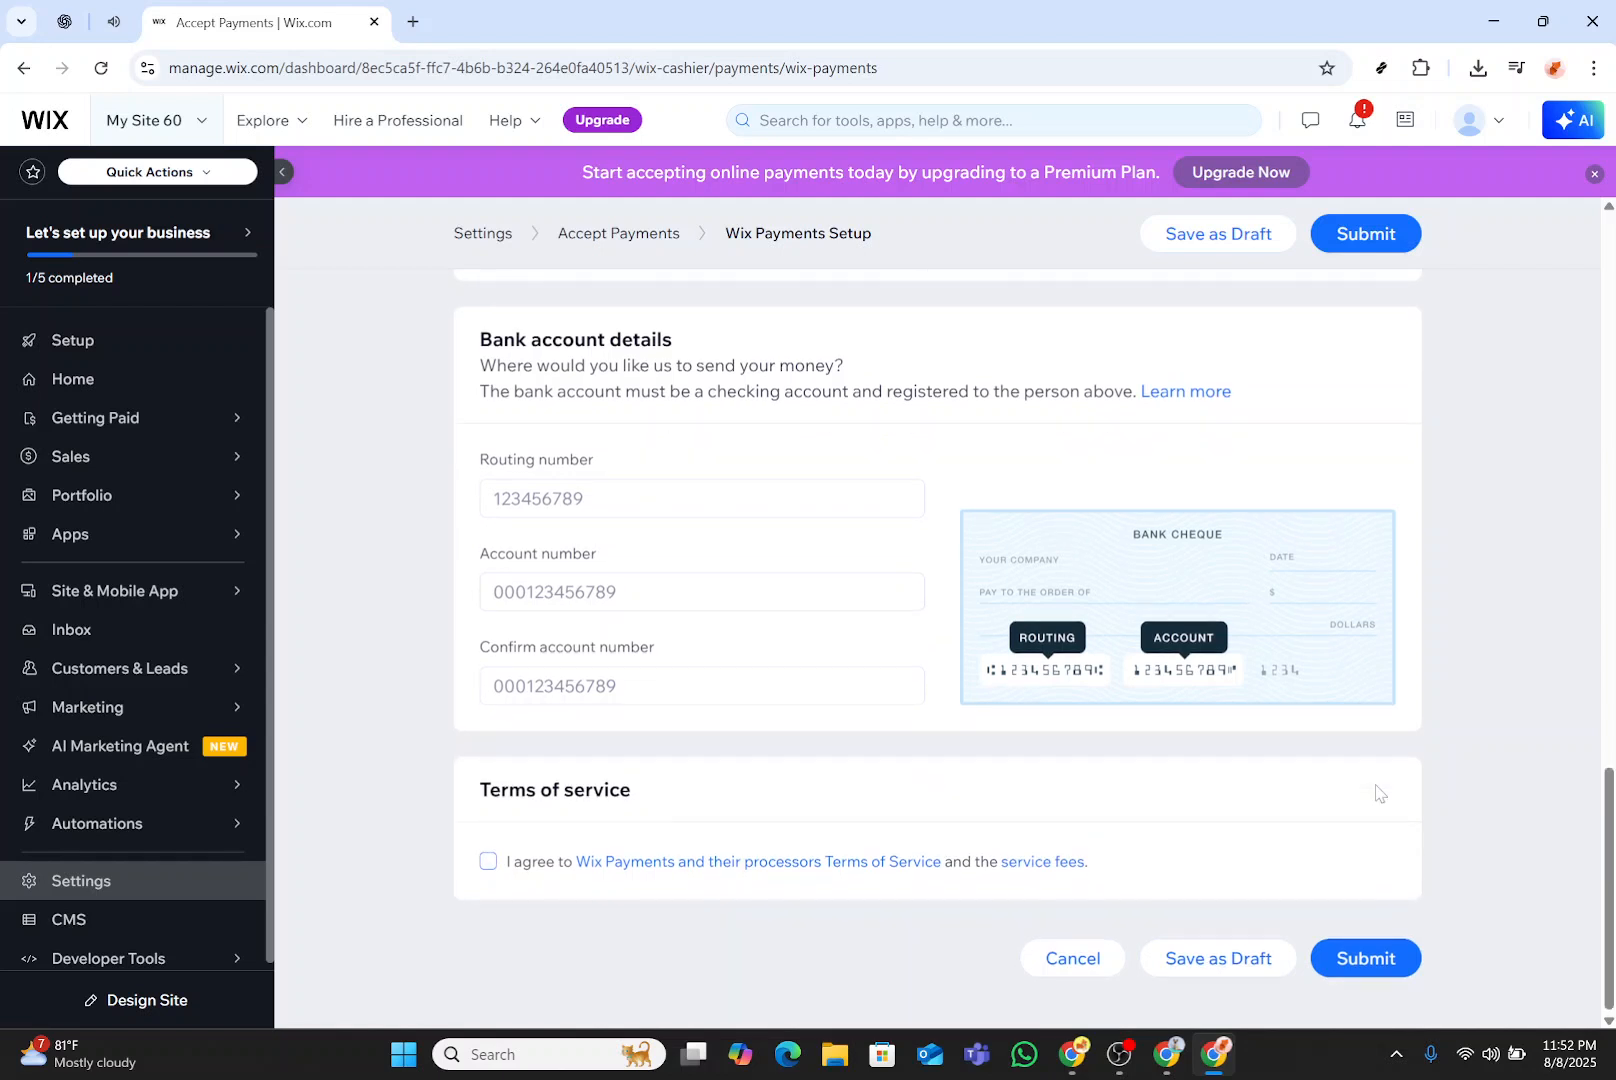